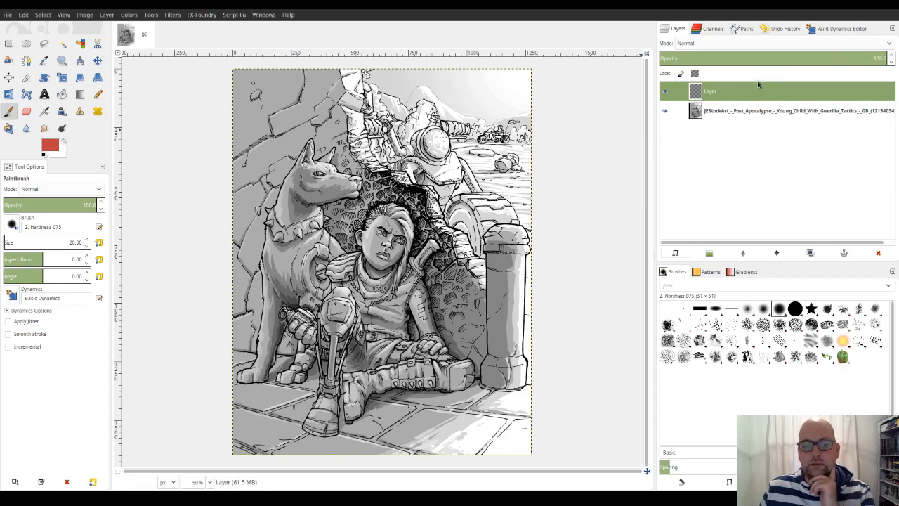
- Set the empty top layer's blend mode to Burn and prepare an orange-brown paintbrush at size 48.01
{"action": "left_click", "coordinate": [698, 168]}
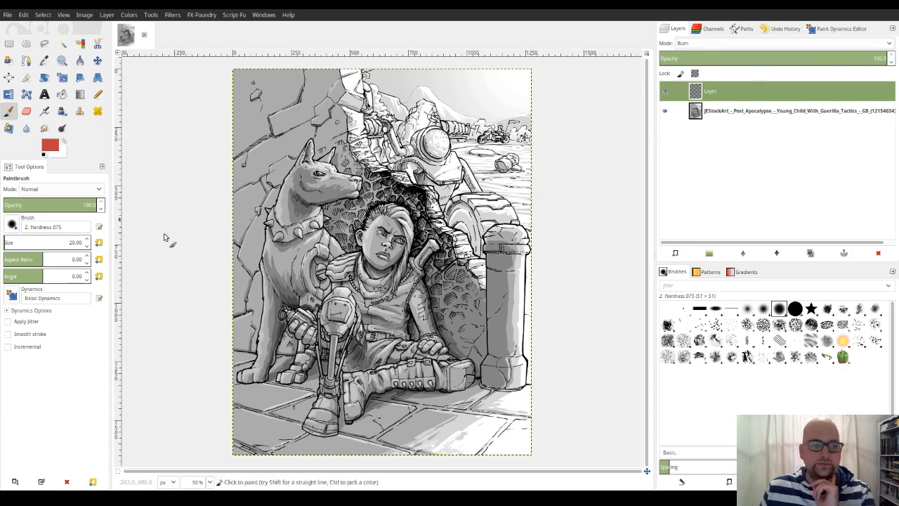
{"action": "key", "text": "plus"}
{"action": "key", "text": "2"}
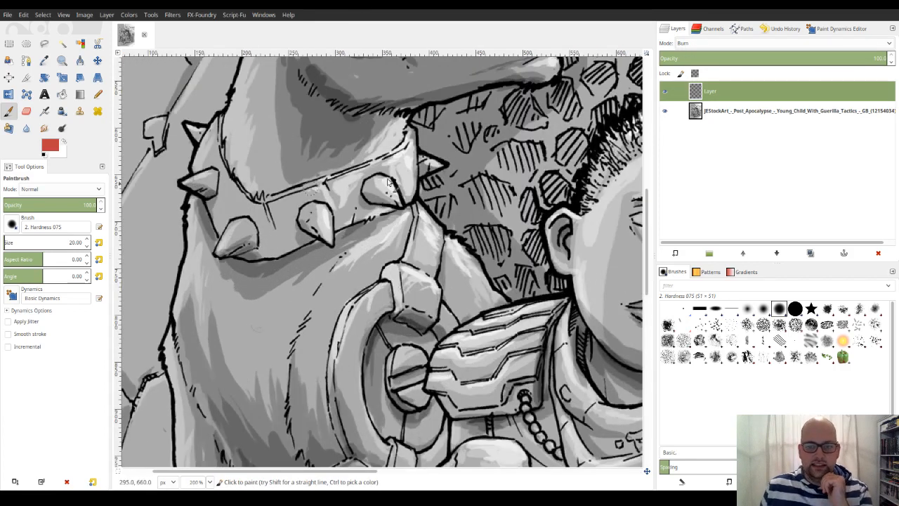
{"action": "left_click_drag", "start_coordinate": [644, 260], "coordinate": [641, 205]}
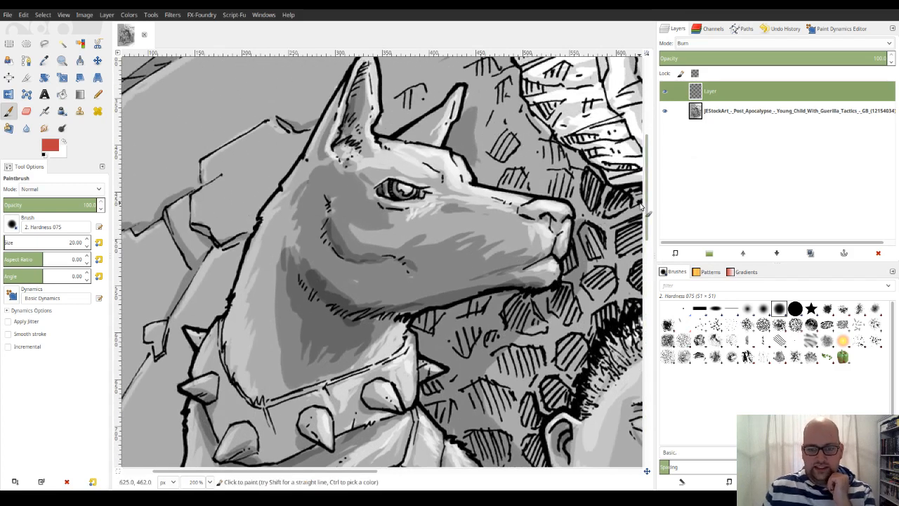
{"action": "scroll", "coordinate": [307, 287], "scroll_direction": "up", "scroll_amount": 3}
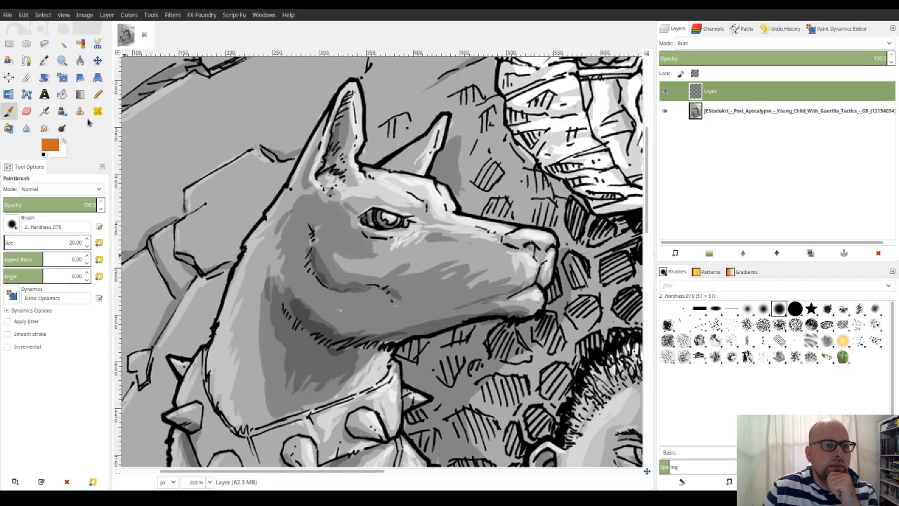
{"action": "left_click_drag", "start_coordinate": [85, 118], "coordinate": [85, 116]}
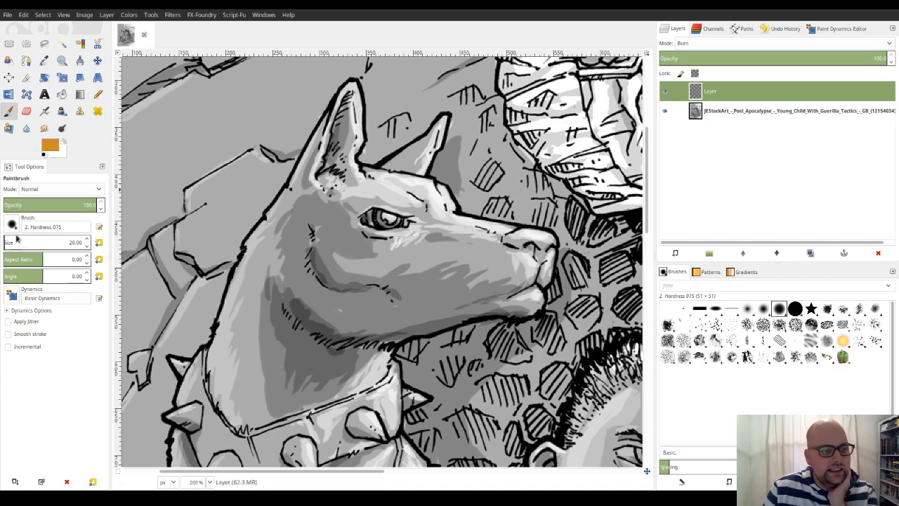
{"action": "left_click_drag", "start_coordinate": [18, 240], "coordinate": [3, 236]}
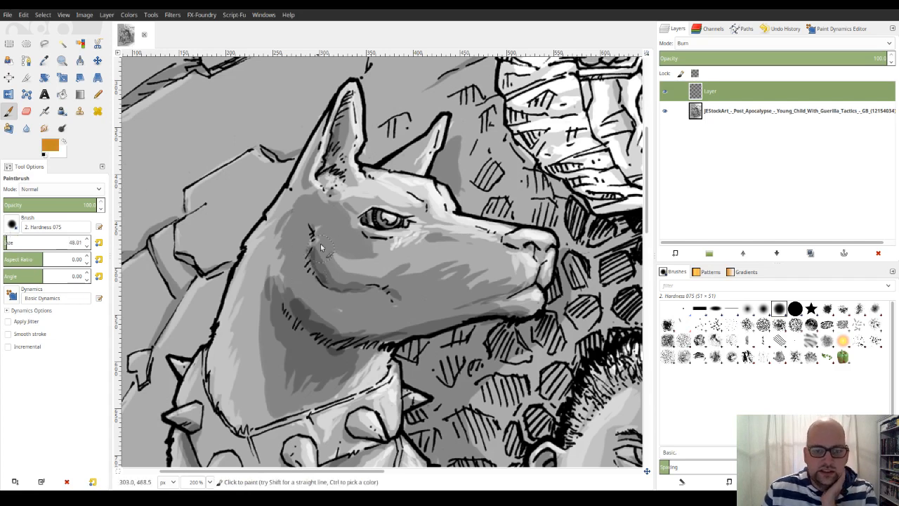
- Paint the dog's head, ears, muzzle and neck orange-brown down to the spiked collar
{"action": "mouse_move", "coordinate": [313, 236]}
{"action": "left_mouse_down"}
{"action": "mouse_move", "coordinate": [298, 284]}
{"action": "mouse_move", "coordinate": [319, 238]}
{"action": "mouse_move", "coordinate": [284, 270]}
{"action": "mouse_move", "coordinate": [270, 214]}
{"action": "mouse_move", "coordinate": [277, 207]}
{"action": "mouse_move", "coordinate": [266, 246]}
{"action": "mouse_move", "coordinate": [303, 315]}
{"action": "mouse_move", "coordinate": [322, 325]}
{"action": "mouse_move", "coordinate": [345, 270]}
{"action": "mouse_move", "coordinate": [334, 224]}
{"action": "mouse_move", "coordinate": [365, 238]}
{"action": "mouse_move", "coordinate": [352, 246]}
{"action": "mouse_move", "coordinate": [319, 210]}
{"action": "mouse_move", "coordinate": [312, 181]}
{"action": "mouse_move", "coordinate": [294, 229]}
{"action": "mouse_move", "coordinate": [304, 187]}
{"action": "left_mouse_up"}
{"action": "mouse_move", "coordinate": [303, 233]}
{"action": "left_mouse_down"}
{"action": "mouse_move", "coordinate": [270, 287]}
{"action": "mouse_move", "coordinate": [268, 281]}
{"action": "mouse_move", "coordinate": [247, 299]}
{"action": "left_mouse_up"}
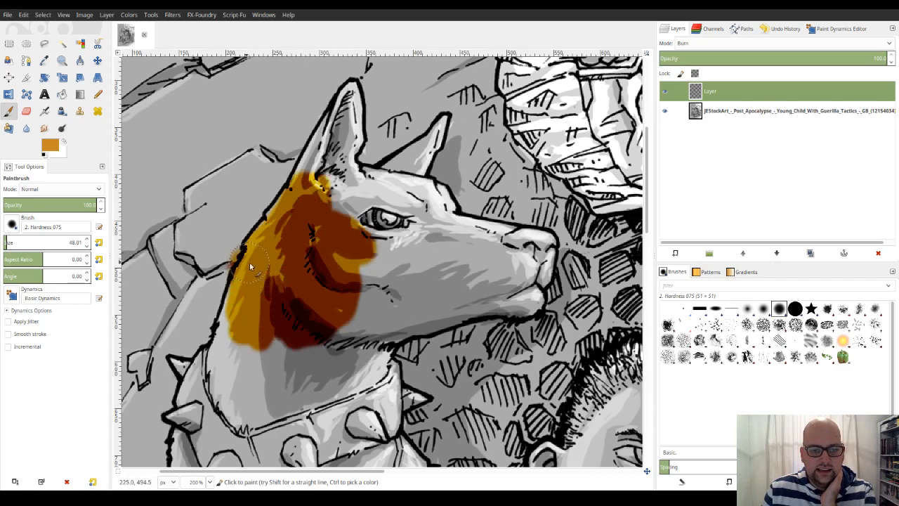
{"action": "left_click_drag", "start_coordinate": [246, 337], "coordinate": [245, 306]}
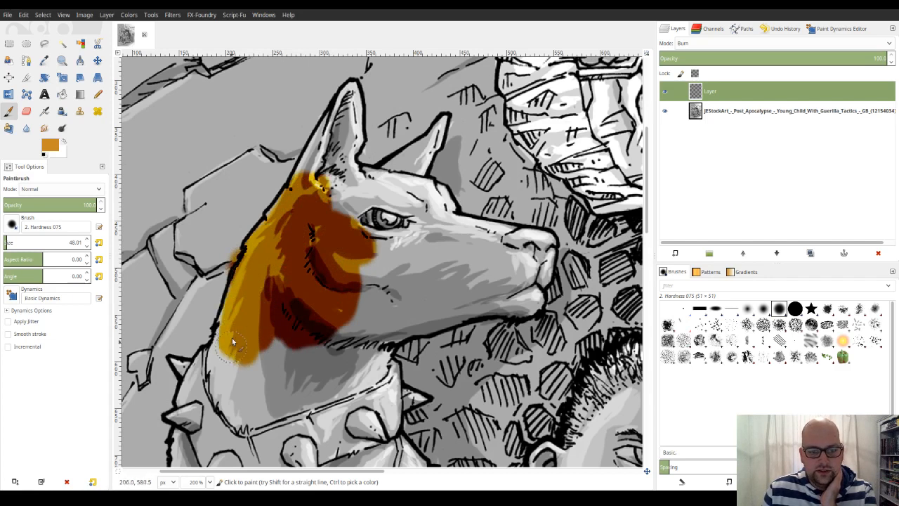
{"action": "mouse_move", "coordinate": [232, 338]}
{"action": "left_mouse_down"}
{"action": "mouse_move", "coordinate": [225, 371]}
{"action": "mouse_move", "coordinate": [252, 348]}
{"action": "mouse_move", "coordinate": [269, 374]}
{"action": "mouse_move", "coordinate": [407, 291]}
{"action": "mouse_move", "coordinate": [400, 302]}
{"action": "mouse_move", "coordinate": [387, 277]}
{"action": "mouse_move", "coordinate": [400, 262]}
{"action": "mouse_move", "coordinate": [374, 258]}
{"action": "mouse_move", "coordinate": [362, 273]}
{"action": "mouse_move", "coordinate": [376, 265]}
{"action": "mouse_move", "coordinate": [361, 262]}
{"action": "mouse_move", "coordinate": [366, 253]}
{"action": "mouse_move", "coordinate": [438, 237]}
{"action": "mouse_move", "coordinate": [480, 245]}
{"action": "mouse_move", "coordinate": [449, 235]}
{"action": "mouse_move", "coordinate": [507, 243]}
{"action": "mouse_move", "coordinate": [489, 253]}
{"action": "mouse_move", "coordinate": [528, 282]}
{"action": "mouse_move", "coordinate": [535, 278]}
{"action": "mouse_move", "coordinate": [517, 302]}
{"action": "mouse_move", "coordinate": [467, 304]}
{"action": "mouse_move", "coordinate": [447, 296]}
{"action": "mouse_move", "coordinate": [447, 286]}
{"action": "mouse_move", "coordinate": [429, 314]}
{"action": "mouse_move", "coordinate": [387, 343]}
{"action": "mouse_move", "coordinate": [338, 344]}
{"action": "mouse_move", "coordinate": [529, 286]}
{"action": "mouse_move", "coordinate": [538, 294]}
{"action": "mouse_move", "coordinate": [523, 254]}
{"action": "mouse_move", "coordinate": [541, 240]}
{"action": "mouse_move", "coordinate": [550, 263]}
{"action": "mouse_move", "coordinate": [534, 236]}
{"action": "mouse_move", "coordinate": [537, 257]}
{"action": "left_mouse_up"}
{"action": "mouse_move", "coordinate": [425, 234]}
{"action": "left_mouse_down"}
{"action": "mouse_move", "coordinate": [440, 211]}
{"action": "mouse_move", "coordinate": [415, 199]}
{"action": "mouse_move", "coordinate": [352, 201]}
{"action": "mouse_move", "coordinate": [359, 246]}
{"action": "mouse_move", "coordinate": [333, 224]}
{"action": "mouse_move", "coordinate": [319, 187]}
{"action": "mouse_move", "coordinate": [280, 216]}
{"action": "mouse_move", "coordinate": [299, 173]}
{"action": "mouse_move", "coordinate": [353, 104]}
{"action": "mouse_move", "coordinate": [347, 176]}
{"action": "mouse_move", "coordinate": [336, 169]}
{"action": "mouse_move", "coordinate": [379, 169]}
{"action": "mouse_move", "coordinate": [416, 148]}
{"action": "mouse_move", "coordinate": [434, 150]}
{"action": "mouse_move", "coordinate": [422, 198]}
{"action": "mouse_move", "coordinate": [444, 208]}
{"action": "mouse_move", "coordinate": [456, 236]}
{"action": "left_mouse_up"}
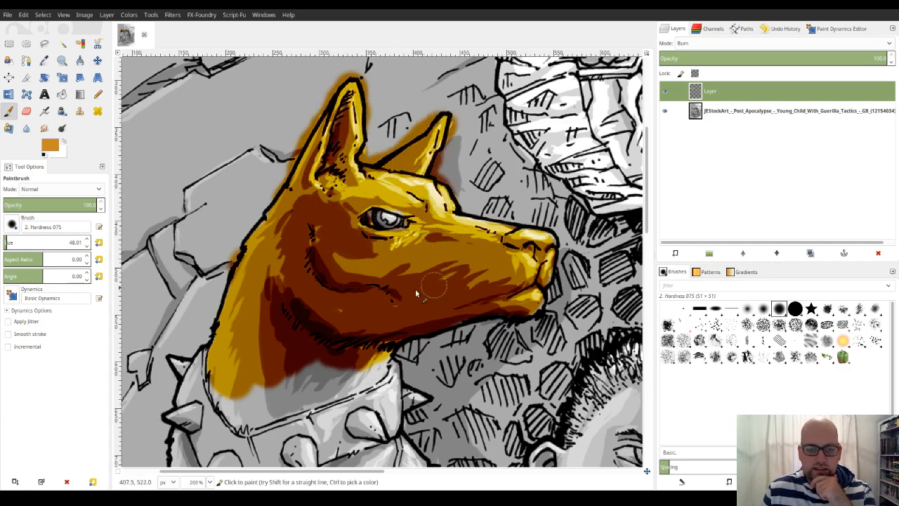
{"action": "mouse_move", "coordinate": [414, 336]}
{"action": "left_mouse_down"}
{"action": "mouse_move", "coordinate": [351, 383]}
{"action": "mouse_move", "coordinate": [277, 411]}
{"action": "mouse_move", "coordinate": [250, 400]}
{"action": "mouse_move", "coordinate": [217, 415]}
{"action": "mouse_move", "coordinate": [226, 400]}
{"action": "left_mouse_up"}
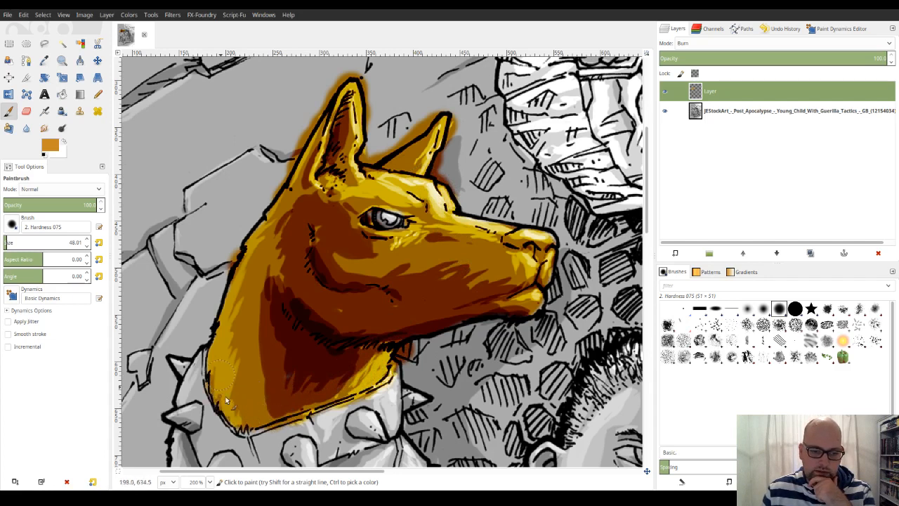
- Erase the colour spilled outside the dog's ears and the paint over its eye with the Eraser at size 6.88
{"action": "left_click", "coordinate": [26, 111]}
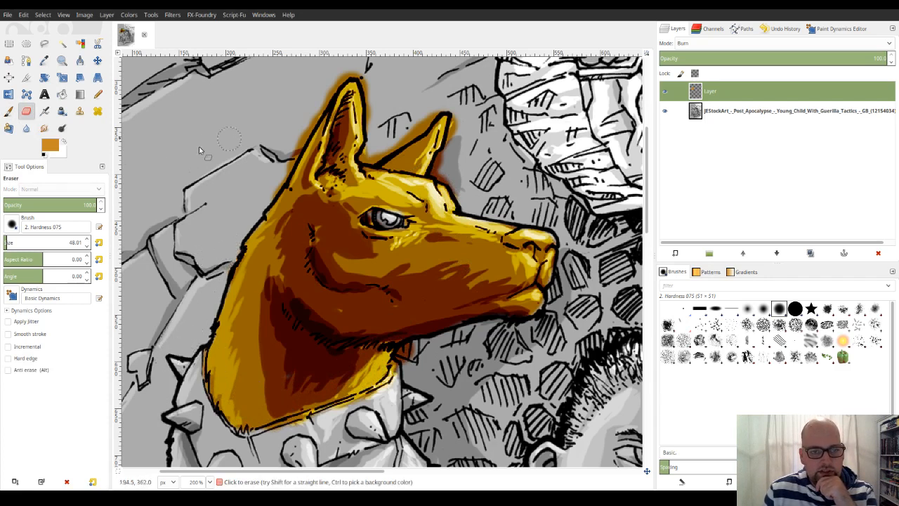
{"action": "left_click_drag", "start_coordinate": [10, 242], "coordinate": [7, 260]}
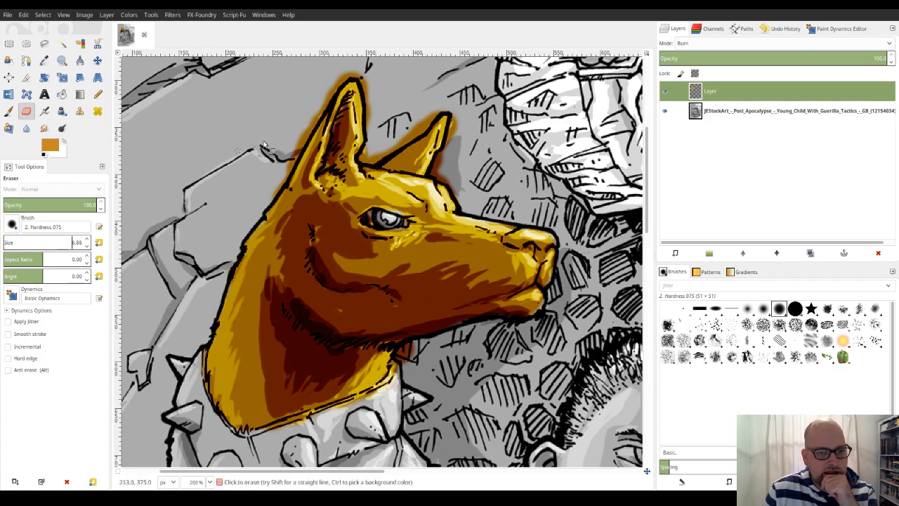
{"action": "mouse_move", "coordinate": [304, 124]}
{"action": "left_mouse_down"}
{"action": "mouse_move", "coordinate": [306, 142]}
{"action": "mouse_move", "coordinate": [317, 121]}
{"action": "mouse_move", "coordinate": [324, 125]}
{"action": "mouse_move", "coordinate": [331, 94]}
{"action": "mouse_move", "coordinate": [347, 75]}
{"action": "mouse_move", "coordinate": [368, 85]}
{"action": "left_mouse_up"}
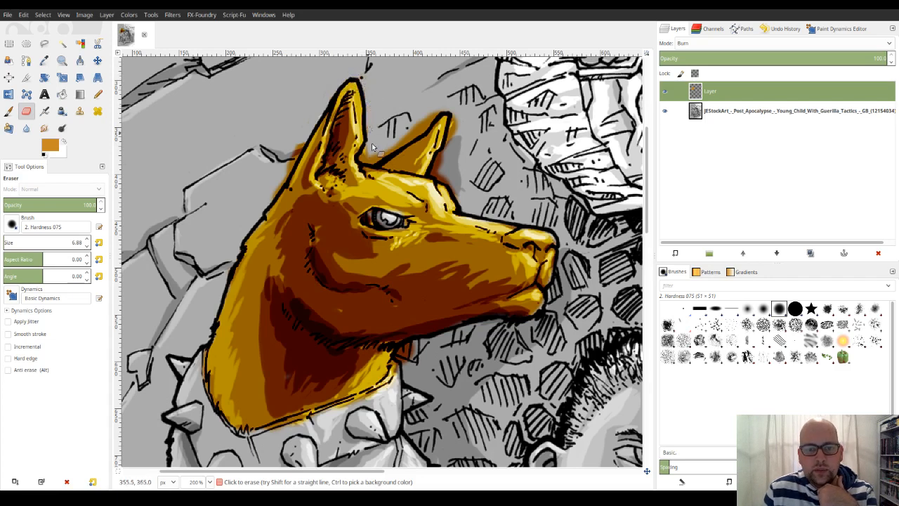
{"action": "mouse_move", "coordinate": [383, 219]}
{"action": "left_mouse_down"}
{"action": "mouse_move", "coordinate": [366, 222]}
{"action": "mouse_move", "coordinate": [394, 220]}
{"action": "left_mouse_up"}
{"action": "mouse_move", "coordinate": [423, 119]}
{"action": "left_mouse_down"}
{"action": "mouse_move", "coordinate": [443, 108]}
{"action": "mouse_move", "coordinate": [457, 118]}
{"action": "mouse_move", "coordinate": [446, 139]}
{"action": "mouse_move", "coordinate": [460, 125]}
{"action": "mouse_move", "coordinate": [432, 173]}
{"action": "mouse_move", "coordinate": [445, 183]}
{"action": "mouse_move", "coordinate": [444, 161]}
{"action": "left_mouse_up"}
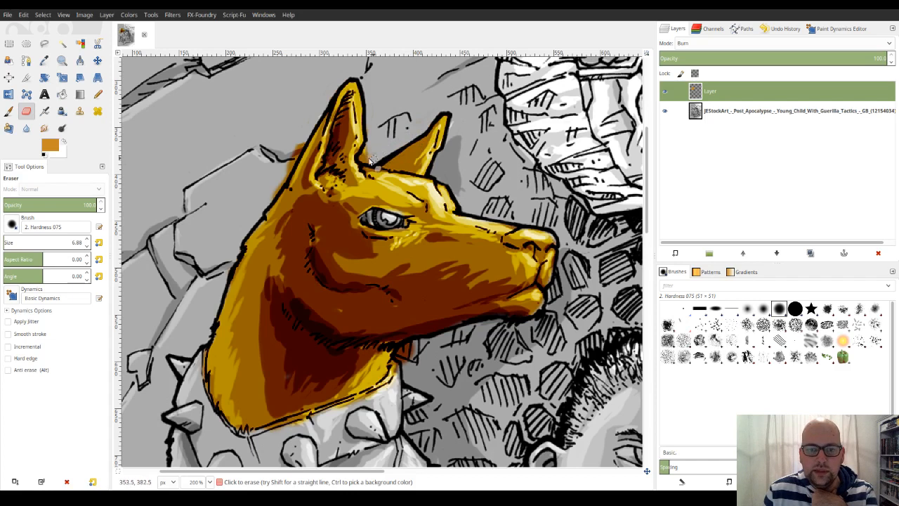
{"action": "left_click_drag", "start_coordinate": [366, 160], "coordinate": [366, 163]}
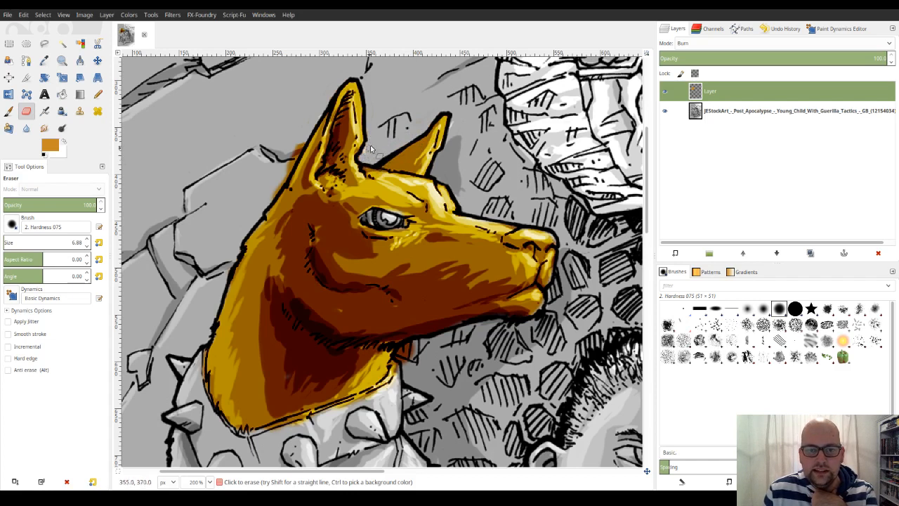
{"action": "mouse_move", "coordinate": [303, 137]}
{"action": "left_mouse_down"}
{"action": "mouse_move", "coordinate": [293, 160]}
{"action": "mouse_move", "coordinate": [308, 125]}
{"action": "mouse_move", "coordinate": [296, 134]}
{"action": "mouse_move", "coordinate": [274, 199]}
{"action": "left_mouse_up"}
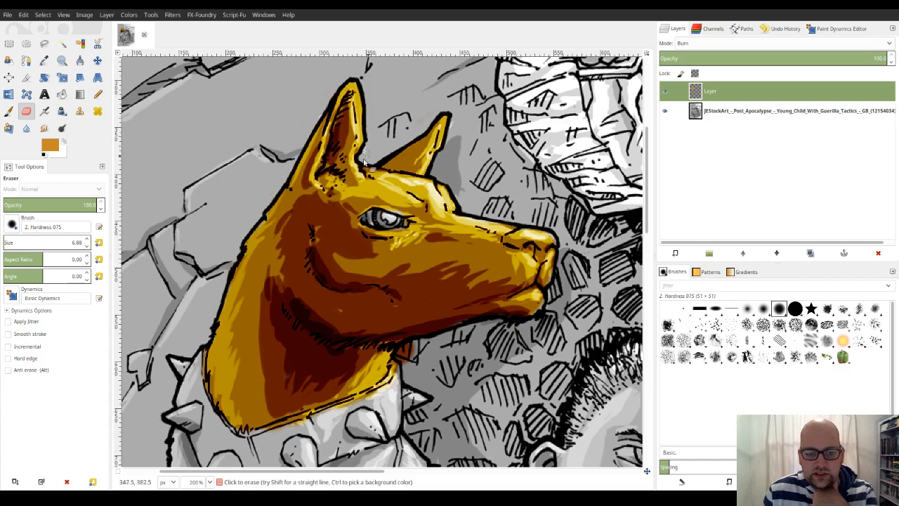
- Erase the orange-brown overspill below the dog's jaw, beside its throat and along the collar's upper edge
{"action": "mouse_move", "coordinate": [410, 356]}
{"action": "left_mouse_down"}
{"action": "mouse_move", "coordinate": [447, 349]}
{"action": "mouse_move", "coordinate": [402, 351]}
{"action": "left_mouse_up"}
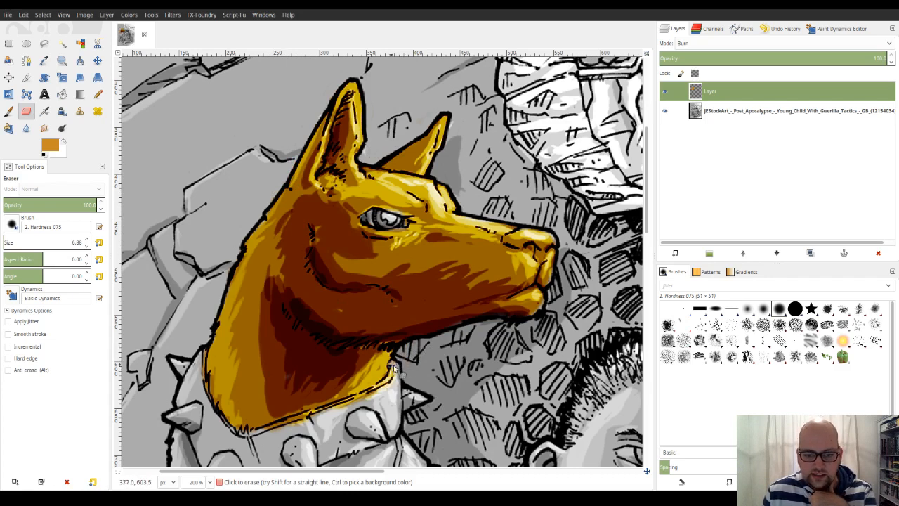
{"action": "mouse_move", "coordinate": [393, 368]}
{"action": "left_mouse_down"}
{"action": "mouse_move", "coordinate": [383, 390]}
{"action": "mouse_move", "coordinate": [407, 383]}
{"action": "left_mouse_up"}
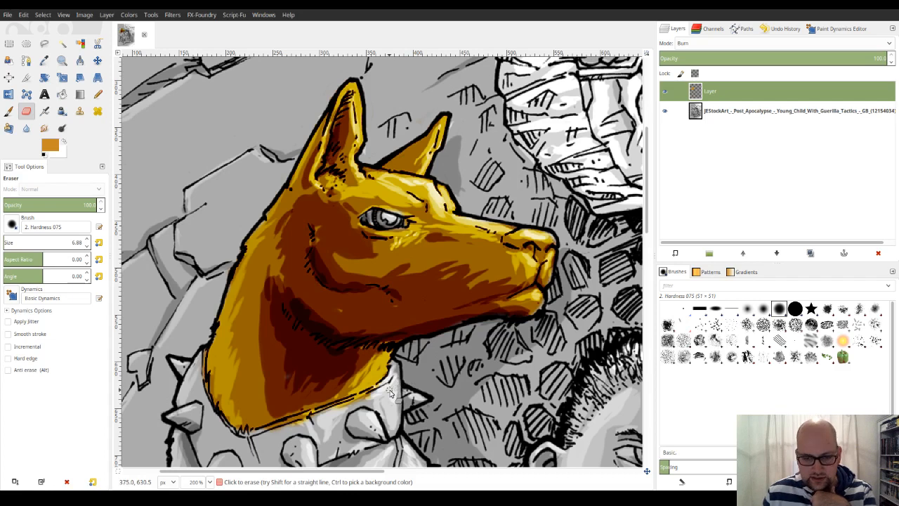
{"action": "scroll", "coordinate": [391, 393], "scroll_direction": "down", "scroll_amount": 2}
{"action": "scroll", "coordinate": [458, 280], "scroll_direction": "up", "scroll_amount": 2}
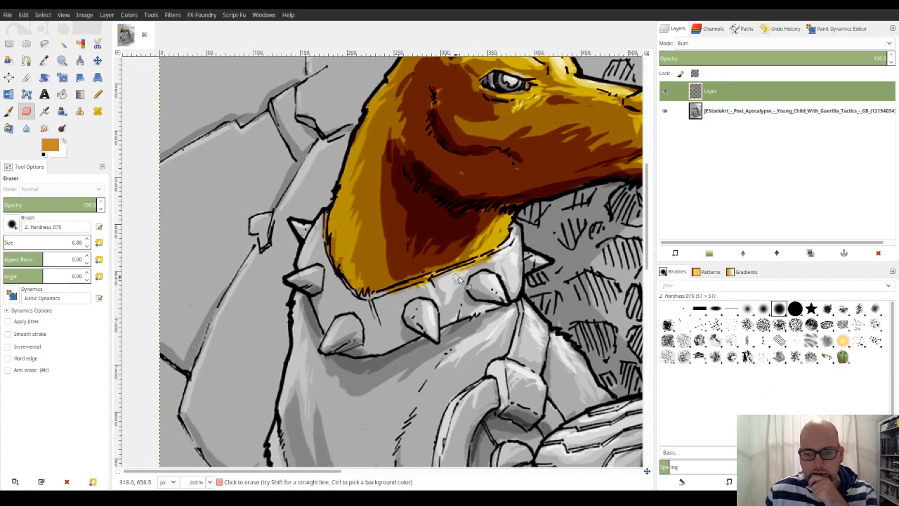
{"action": "mouse_move", "coordinate": [458, 280]}
{"action": "left_mouse_down"}
{"action": "mouse_move", "coordinate": [490, 274]}
{"action": "mouse_move", "coordinate": [468, 266]}
{"action": "mouse_move", "coordinate": [508, 253]}
{"action": "mouse_move", "coordinate": [500, 266]}
{"action": "mouse_move", "coordinate": [467, 271]}
{"action": "mouse_move", "coordinate": [488, 261]}
{"action": "mouse_move", "coordinate": [383, 298]}
{"action": "mouse_move", "coordinate": [442, 282]}
{"action": "mouse_move", "coordinate": [439, 299]}
{"action": "left_mouse_up"}
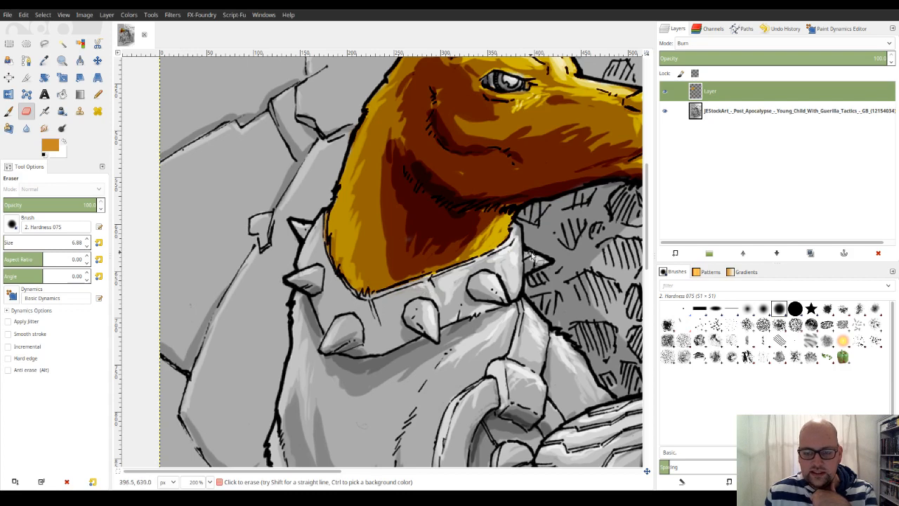
- Erase the orange-brown colour from the dog's nose
{"action": "scroll", "coordinate": [531, 257], "scroll_direction": "down", "scroll_amount": 3}
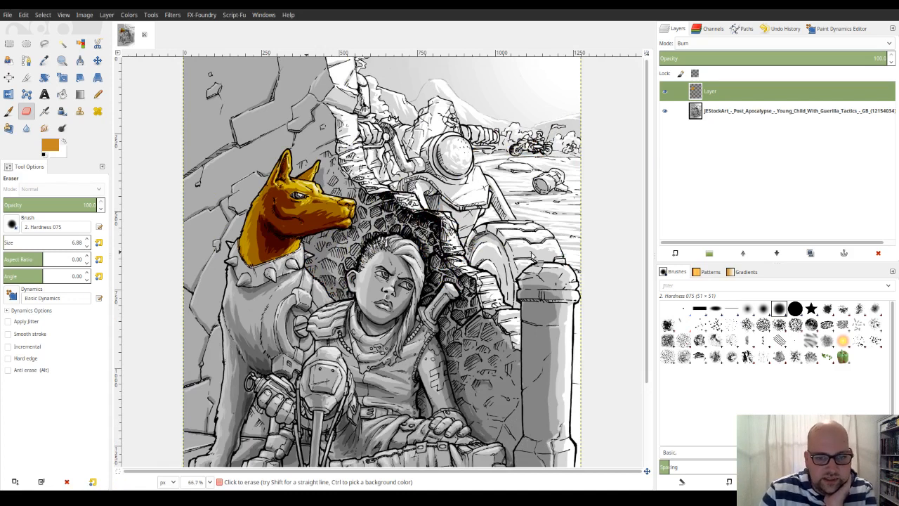
{"action": "scroll", "coordinate": [531, 257], "scroll_direction": "up", "scroll_amount": 3}
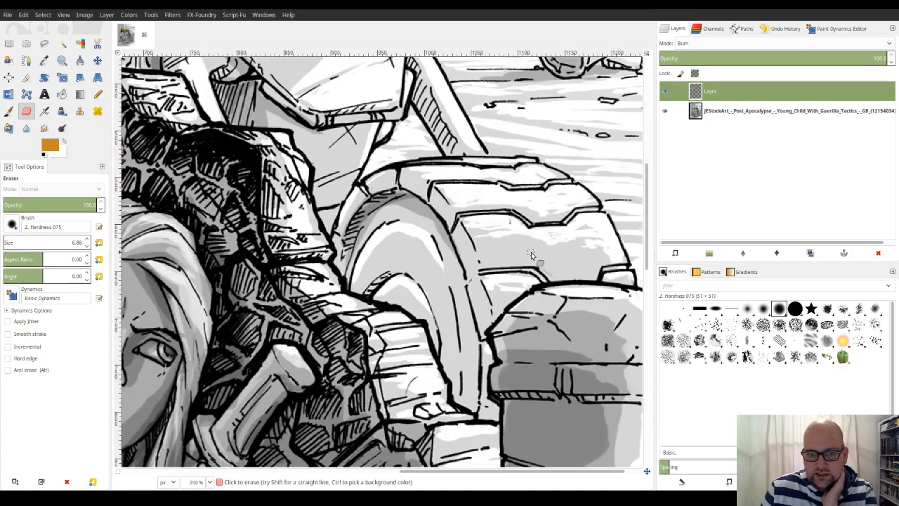
{"action": "scroll", "coordinate": [255, 168], "scroll_direction": "left", "scroll_amount": 10}
{"action": "scroll", "coordinate": [254, 169], "scroll_direction": "up", "scroll_amount": 3}
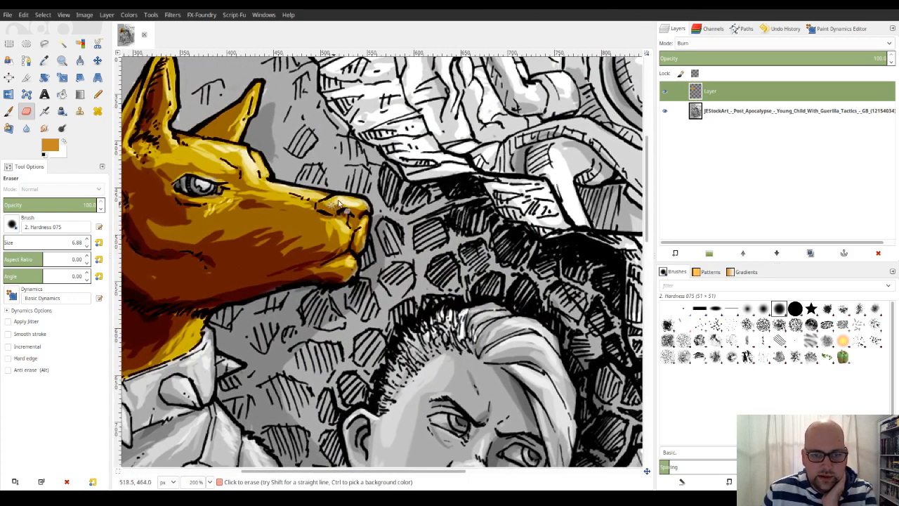
{"action": "left_click_drag", "start_coordinate": [327, 208], "coordinate": [334, 203]}
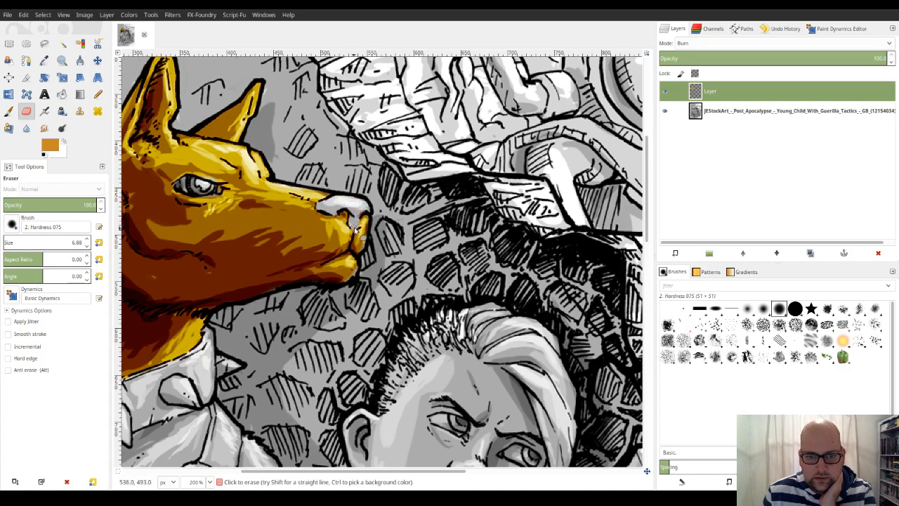
{"action": "left_click_drag", "start_coordinate": [322, 323], "coordinate": [452, 127]}
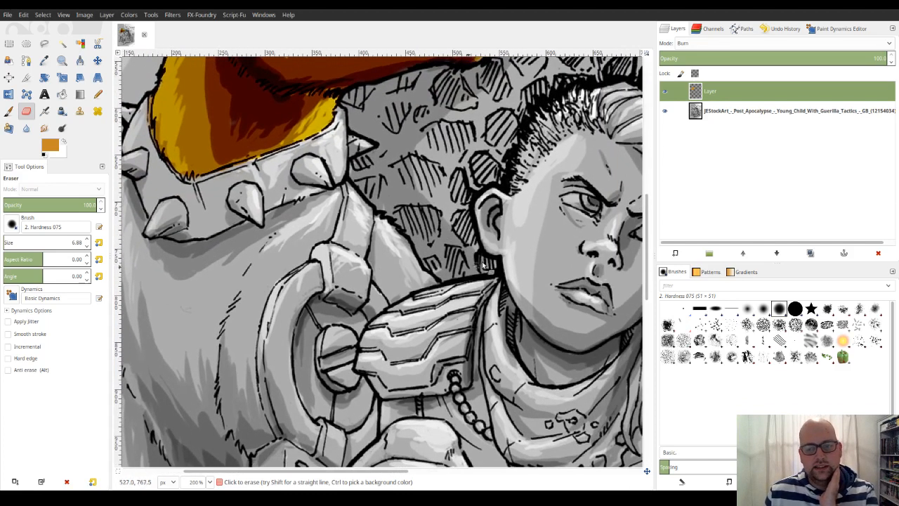
{"action": "mouse_move", "coordinate": [614, 295]}
{"action": "left_mouse_down"}
{"action": "mouse_move", "coordinate": [595, 279]}
{"action": "mouse_move", "coordinate": [463, 234]}
{"action": "mouse_move", "coordinate": [447, 213]}
{"action": "mouse_move", "coordinate": [322, 227]}
{"action": "mouse_move", "coordinate": [232, 295]}
{"action": "mouse_move", "coordinate": [350, 191]}
{"action": "mouse_move", "coordinate": [378, 149]}
{"action": "mouse_move", "coordinate": [284, 251]}
{"action": "mouse_move", "coordinate": [286, 264]}
{"action": "left_mouse_up"}
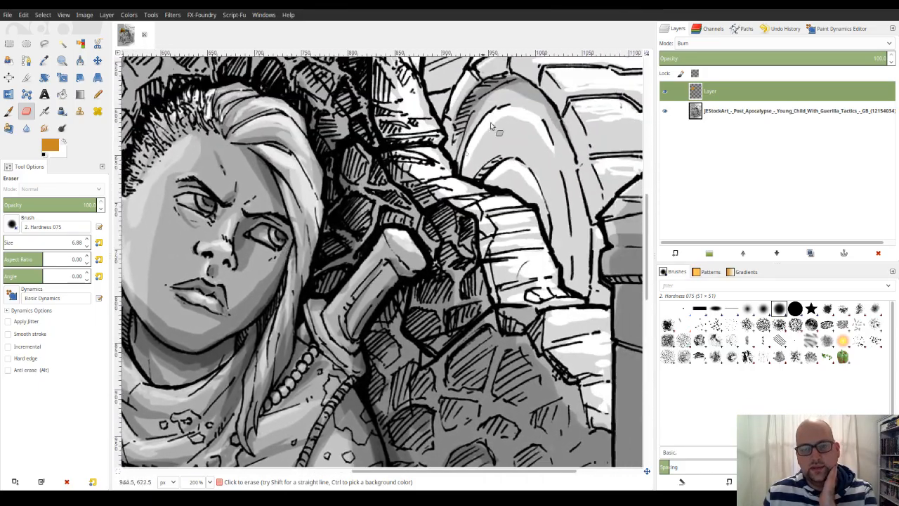
{"action": "mouse_move", "coordinate": [500, 132]}
{"action": "left_mouse_down"}
{"action": "mouse_move", "coordinate": [339, 280]}
{"action": "mouse_move", "coordinate": [346, 269]}
{"action": "left_mouse_up"}
{"action": "mouse_move", "coordinate": [379, 139]}
{"action": "left_mouse_down"}
{"action": "mouse_move", "coordinate": [500, 254]}
{"action": "mouse_move", "coordinate": [517, 248]}
{"action": "left_mouse_up"}
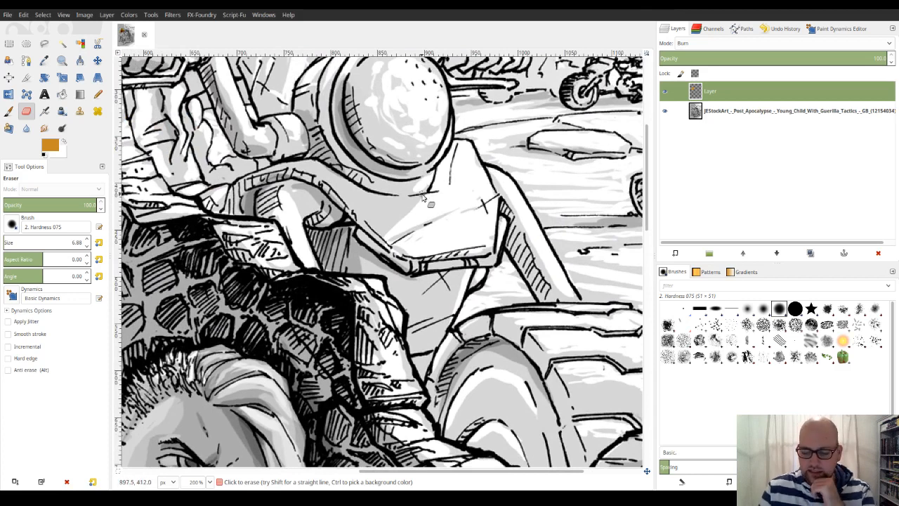
- Paint the middle of the dog's chest orange-brown using the Paintbrush at size 111.48
{"action": "scroll", "coordinate": [423, 199], "scroll_direction": "down", "scroll_amount": 3}
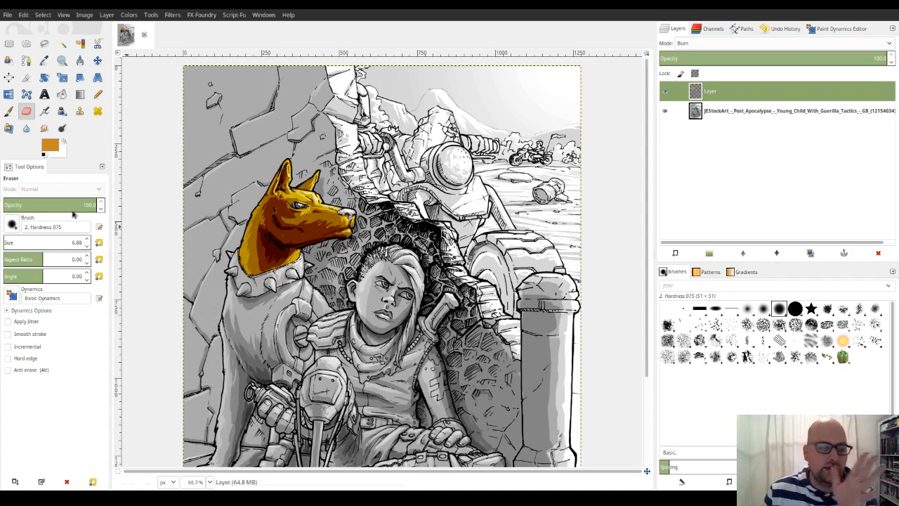
{"action": "left_click", "coordinate": [8, 111]}
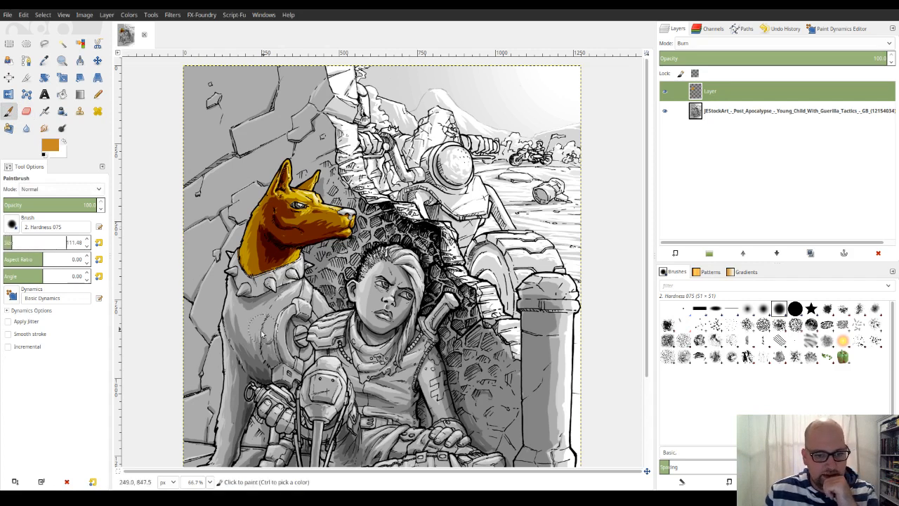
{"action": "mouse_move", "coordinate": [253, 328]}
{"action": "left_mouse_down"}
{"action": "mouse_move", "coordinate": [252, 344]}
{"action": "mouse_move", "coordinate": [232, 325]}
{"action": "mouse_move", "coordinate": [235, 312]}
{"action": "mouse_move", "coordinate": [248, 348]}
{"action": "mouse_move", "coordinate": [260, 355]}
{"action": "mouse_move", "coordinate": [253, 330]}
{"action": "mouse_move", "coordinate": [261, 320]}
{"action": "mouse_move", "coordinate": [242, 309]}
{"action": "mouse_move", "coordinate": [241, 326]}
{"action": "left_mouse_up"}
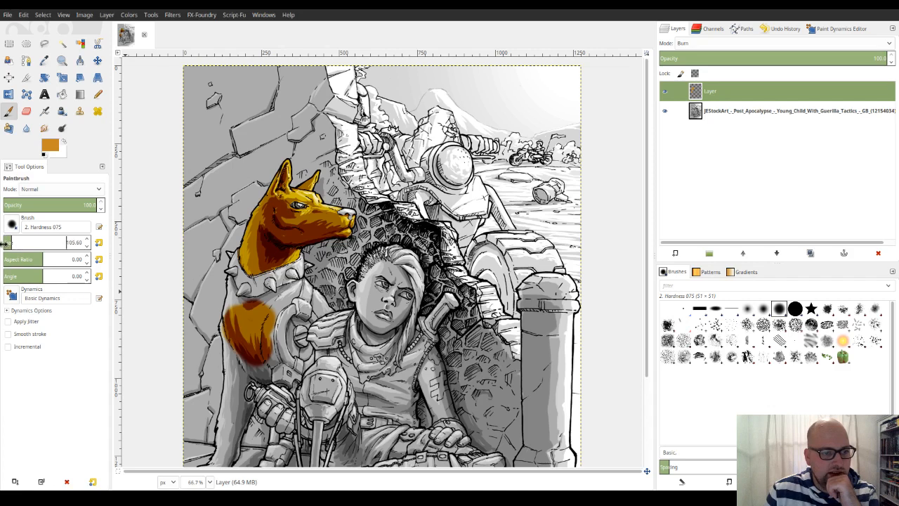
- Reduce the brush size to 45.55 and paint the rest of the dog's chest, its front leg and paw orange-brown
{"action": "mouse_move", "coordinate": [1, 263]}
{"action": "left_mouse_down"}
{"action": "mouse_move", "coordinate": [23, 327]}
{"action": "mouse_move", "coordinate": [70, 333]}
{"action": "mouse_move", "coordinate": [87, 244]}
{"action": "left_mouse_up"}
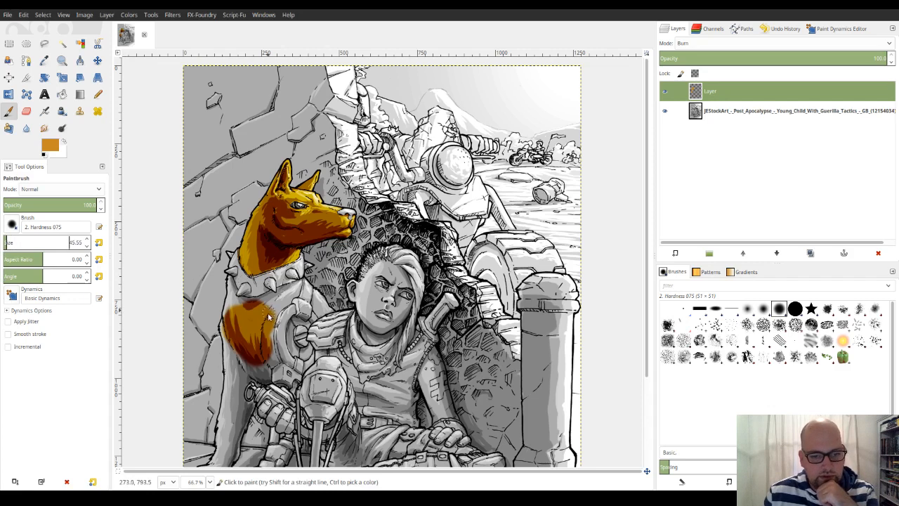
{"action": "left_click_drag", "start_coordinate": [269, 318], "coordinate": [267, 303]}
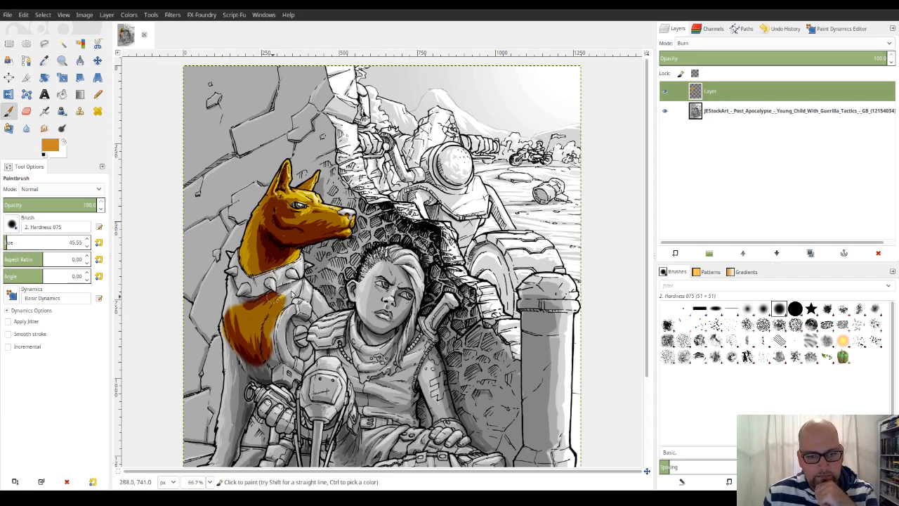
{"action": "mouse_move", "coordinate": [290, 300]}
{"action": "left_mouse_down"}
{"action": "mouse_move", "coordinate": [302, 288]}
{"action": "mouse_move", "coordinate": [256, 309]}
{"action": "mouse_move", "coordinate": [233, 295]}
{"action": "mouse_move", "coordinate": [234, 372]}
{"action": "left_mouse_up"}
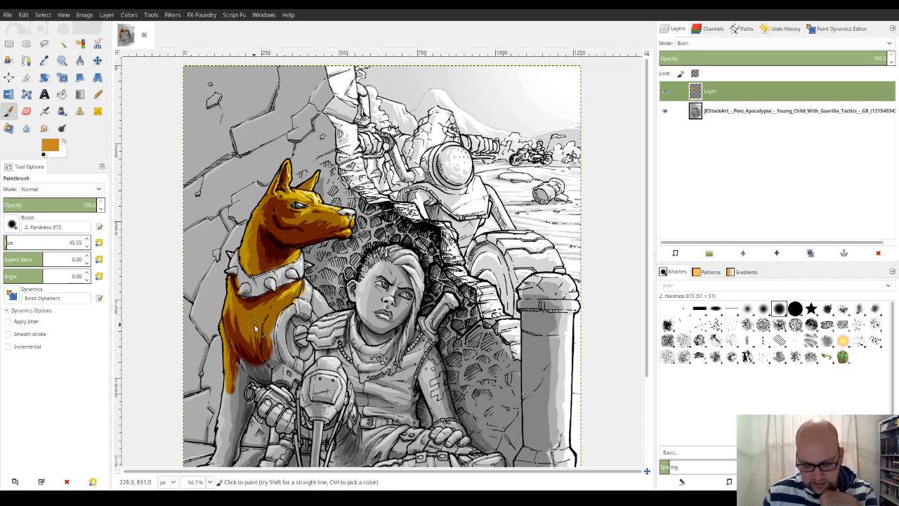
{"action": "scroll", "coordinate": [255, 328], "scroll_direction": "down", "scroll_amount": 3}
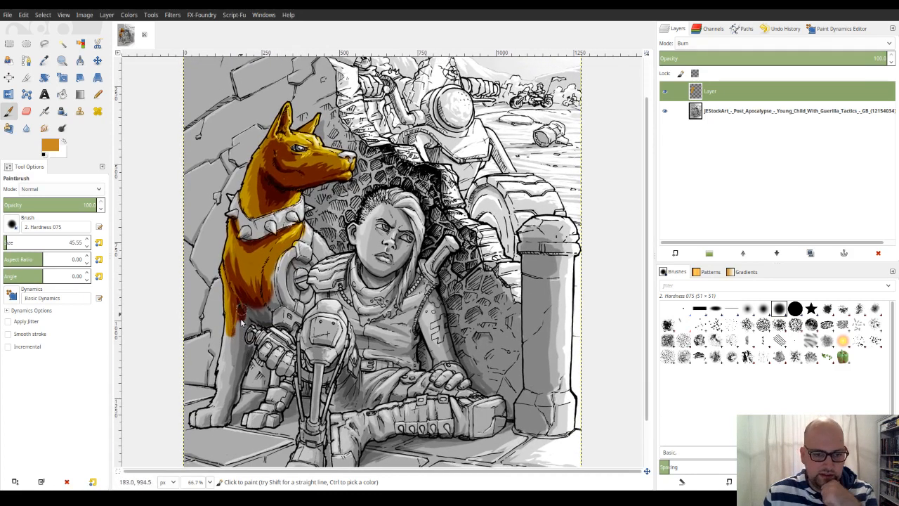
{"action": "mouse_move", "coordinate": [241, 321]}
{"action": "left_mouse_down"}
{"action": "mouse_move", "coordinate": [232, 350]}
{"action": "mouse_move", "coordinate": [229, 341]}
{"action": "mouse_move", "coordinate": [236, 336]}
{"action": "mouse_move", "coordinate": [253, 364]}
{"action": "mouse_move", "coordinate": [242, 376]}
{"action": "mouse_move", "coordinate": [236, 362]}
{"action": "mouse_move", "coordinate": [226, 374]}
{"action": "mouse_move", "coordinate": [227, 356]}
{"action": "mouse_move", "coordinate": [224, 393]}
{"action": "mouse_move", "coordinate": [236, 403]}
{"action": "mouse_move", "coordinate": [246, 357]}
{"action": "mouse_move", "coordinate": [239, 406]}
{"action": "mouse_move", "coordinate": [218, 414]}
{"action": "mouse_move", "coordinate": [221, 397]}
{"action": "mouse_move", "coordinate": [201, 418]}
{"action": "mouse_move", "coordinate": [225, 420]}
{"action": "mouse_move", "coordinate": [205, 419]}
{"action": "left_mouse_up"}
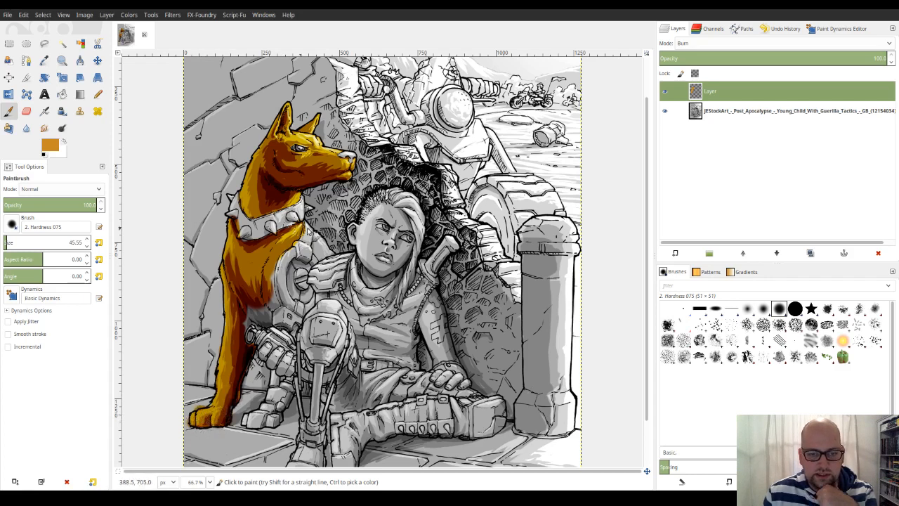
- Paint the dog's fur behind the mechanical shoulder and along its lower chest orange-brown
{"action": "mouse_move", "coordinate": [315, 245]}
{"action": "left_mouse_down"}
{"action": "mouse_move", "coordinate": [331, 253]}
{"action": "mouse_move", "coordinate": [324, 261]}
{"action": "mouse_move", "coordinate": [318, 246]}
{"action": "left_mouse_up"}
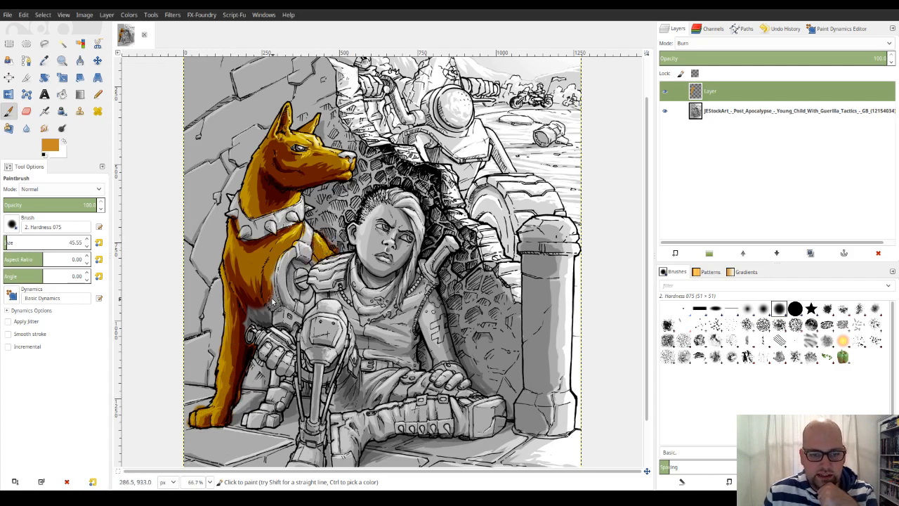
{"action": "mouse_move", "coordinate": [266, 284]}
{"action": "left_mouse_down"}
{"action": "mouse_move", "coordinate": [242, 325]}
{"action": "mouse_move", "coordinate": [258, 310]}
{"action": "mouse_move", "coordinate": [264, 319]}
{"action": "mouse_move", "coordinate": [248, 335]}
{"action": "mouse_move", "coordinate": [310, 234]}
{"action": "mouse_move", "coordinate": [288, 287]}
{"action": "mouse_move", "coordinate": [269, 268]}
{"action": "left_mouse_up"}
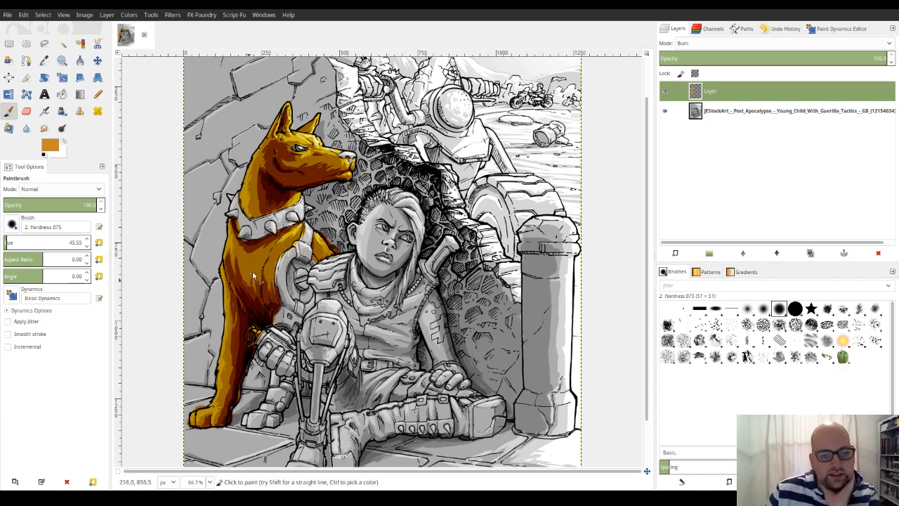
- Paint the boot on the child's outstretched leg orange-brown, leaving the row of pouches along its side grey
{"action": "scroll", "coordinate": [266, 151], "scroll_direction": "down", "scroll_amount": 2}
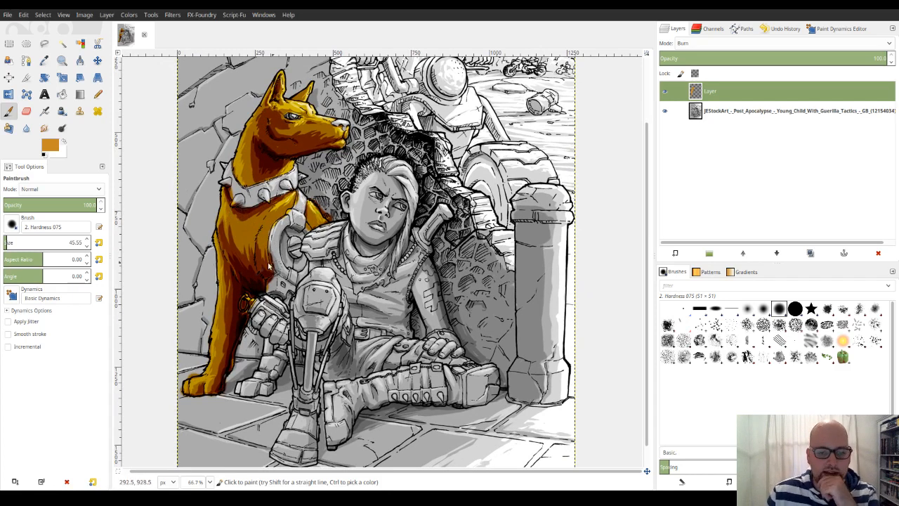
{"action": "left_click_drag", "start_coordinate": [303, 171], "coordinate": [256, 141]}
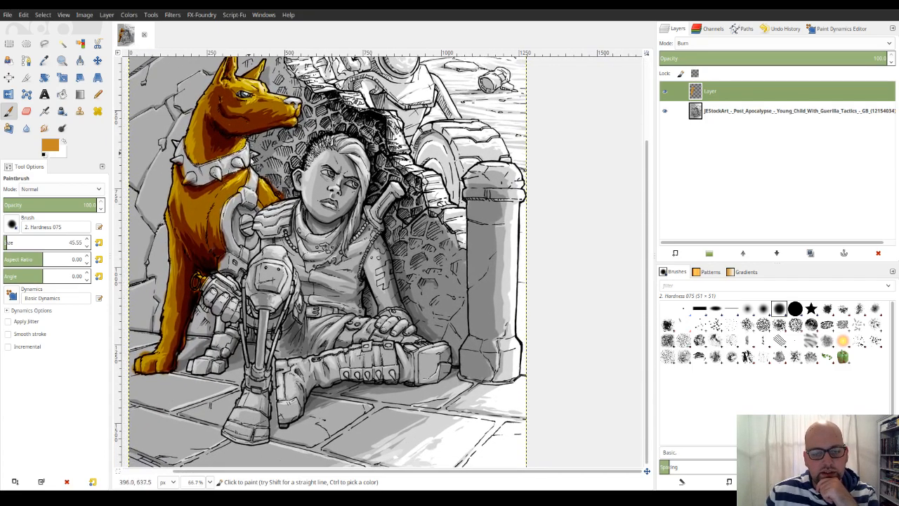
{"action": "scroll", "coordinate": [336, 321], "scroll_direction": "up", "scroll_amount": 3}
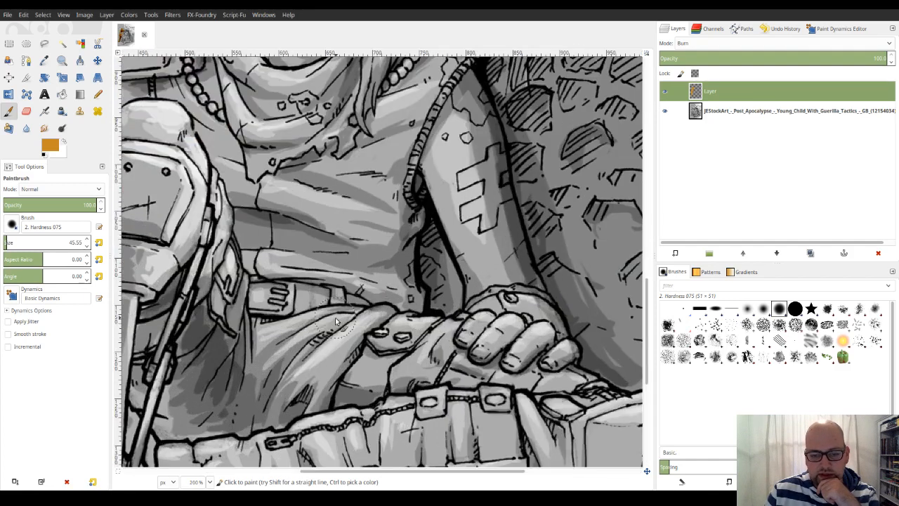
{"action": "scroll", "coordinate": [336, 321], "scroll_direction": "down", "scroll_amount": 3}
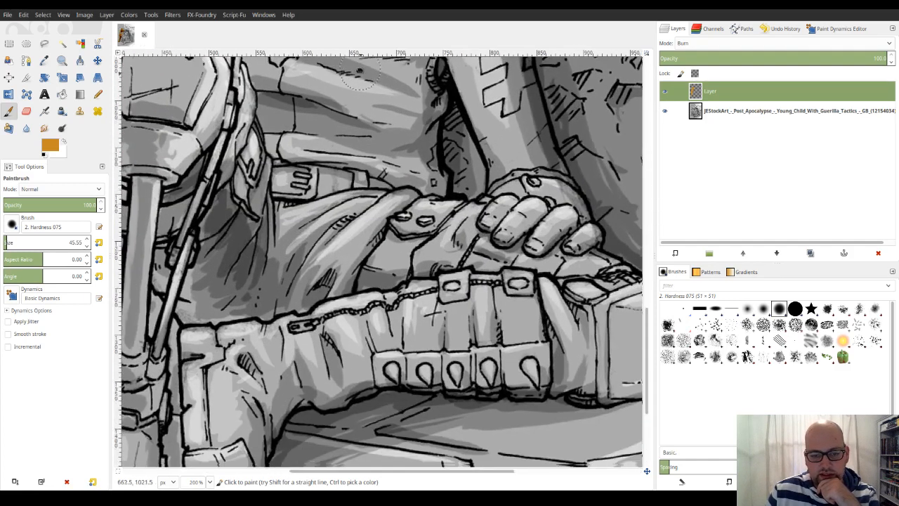
{"action": "scroll", "coordinate": [324, 254], "scroll_direction": "down", "scroll_amount": 3}
{"action": "mouse_move", "coordinate": [280, 273]}
{"action": "left_mouse_down"}
{"action": "mouse_move", "coordinate": [279, 249]}
{"action": "mouse_move", "coordinate": [265, 271]}
{"action": "mouse_move", "coordinate": [261, 260]}
{"action": "mouse_move", "coordinate": [251, 268]}
{"action": "mouse_move", "coordinate": [259, 265]}
{"action": "mouse_move", "coordinate": [260, 288]}
{"action": "mouse_move", "coordinate": [252, 317]}
{"action": "mouse_move", "coordinate": [278, 303]}
{"action": "mouse_move", "coordinate": [288, 321]}
{"action": "mouse_move", "coordinate": [312, 288]}
{"action": "mouse_move", "coordinate": [306, 270]}
{"action": "mouse_move", "coordinate": [404, 225]}
{"action": "mouse_move", "coordinate": [324, 246]}
{"action": "mouse_move", "coordinate": [317, 230]}
{"action": "mouse_move", "coordinate": [276, 241]}
{"action": "mouse_move", "coordinate": [264, 220]}
{"action": "mouse_move", "coordinate": [340, 215]}
{"action": "mouse_move", "coordinate": [369, 198]}
{"action": "mouse_move", "coordinate": [455, 184]}
{"action": "mouse_move", "coordinate": [432, 215]}
{"action": "mouse_move", "coordinate": [467, 220]}
{"action": "mouse_move", "coordinate": [454, 227]}
{"action": "mouse_move", "coordinate": [460, 207]}
{"action": "mouse_move", "coordinate": [498, 186]}
{"action": "mouse_move", "coordinate": [495, 172]}
{"action": "mouse_move", "coordinate": [529, 195]}
{"action": "mouse_move", "coordinate": [530, 176]}
{"action": "mouse_move", "coordinate": [555, 167]}
{"action": "mouse_move", "coordinate": [553, 196]}
{"action": "left_mouse_up"}
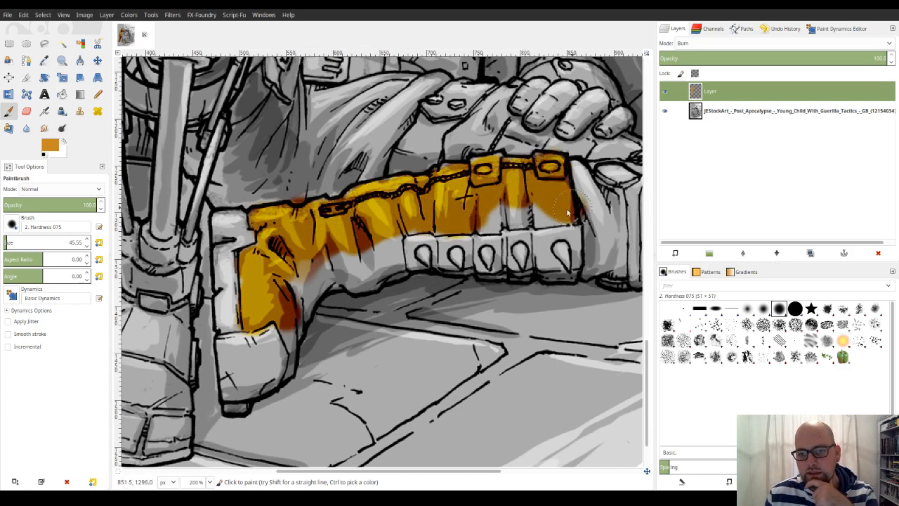
{"action": "mouse_move", "coordinate": [531, 216]}
{"action": "left_mouse_down"}
{"action": "mouse_move", "coordinate": [435, 218]}
{"action": "mouse_move", "coordinate": [397, 230]}
{"action": "mouse_move", "coordinate": [387, 261]}
{"action": "mouse_move", "coordinate": [395, 257]}
{"action": "mouse_move", "coordinate": [361, 267]}
{"action": "mouse_move", "coordinate": [360, 284]}
{"action": "mouse_move", "coordinate": [318, 275]}
{"action": "mouse_move", "coordinate": [300, 291]}
{"action": "mouse_move", "coordinate": [277, 374]}
{"action": "mouse_move", "coordinate": [278, 323]}
{"action": "mouse_move", "coordinate": [282, 302]}
{"action": "left_mouse_up"}
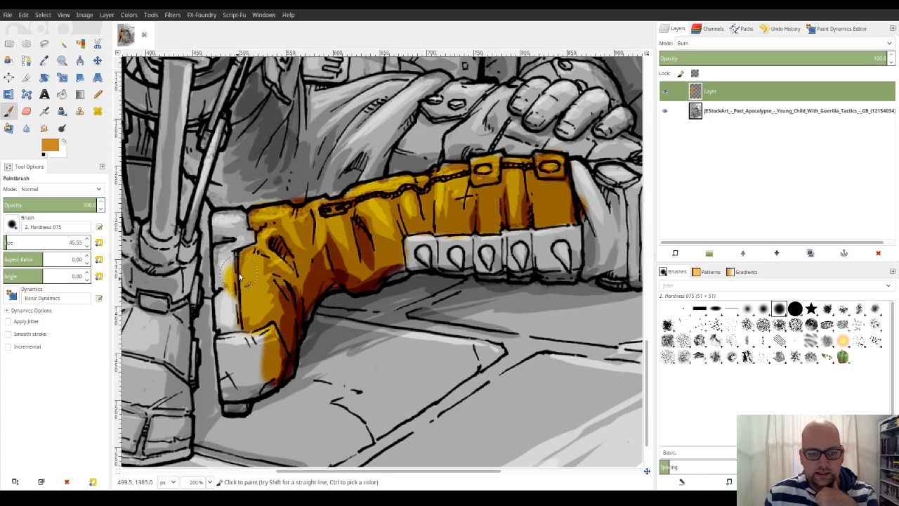
{"action": "mouse_move", "coordinate": [240, 276]}
{"action": "left_mouse_down"}
{"action": "mouse_move", "coordinate": [249, 315]}
{"action": "mouse_move", "coordinate": [258, 278]}
{"action": "mouse_move", "coordinate": [311, 230]}
{"action": "mouse_move", "coordinate": [358, 235]}
{"action": "mouse_move", "coordinate": [389, 266]}
{"action": "mouse_move", "coordinate": [399, 227]}
{"action": "mouse_move", "coordinate": [466, 215]}
{"action": "mouse_move", "coordinate": [439, 222]}
{"action": "mouse_move", "coordinate": [532, 225]}
{"action": "mouse_move", "coordinate": [528, 205]}
{"action": "mouse_move", "coordinate": [545, 249]}
{"action": "mouse_move", "coordinate": [568, 224]}
{"action": "mouse_move", "coordinate": [568, 215]}
{"action": "mouse_move", "coordinate": [543, 210]}
{"action": "mouse_move", "coordinate": [538, 164]}
{"action": "mouse_move", "coordinate": [526, 176]}
{"action": "mouse_move", "coordinate": [482, 173]}
{"action": "mouse_move", "coordinate": [418, 214]}
{"action": "left_mouse_up"}
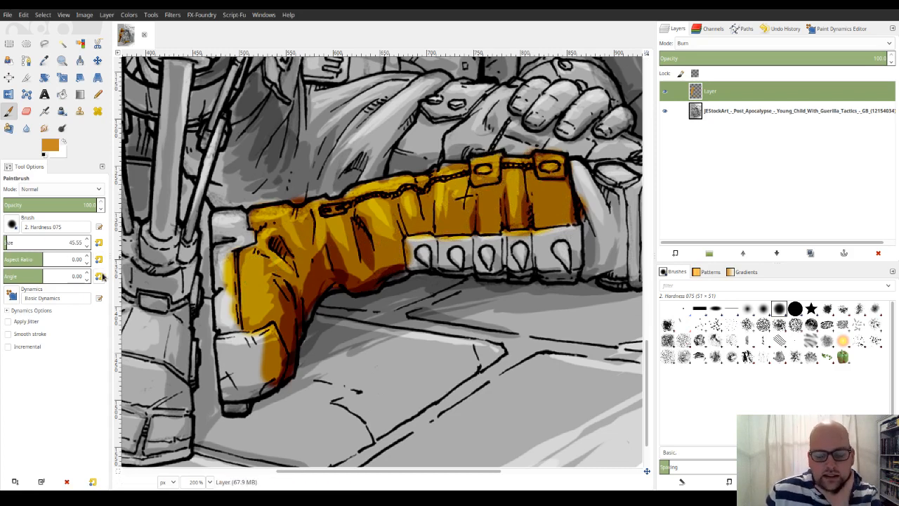
- Set the foreground colour to yellow-green and try brush strokes on the background robot's chest plate, undoing the last one
{"action": "scroll", "coordinate": [295, 275], "scroll_direction": "down", "scroll_amount": 4}
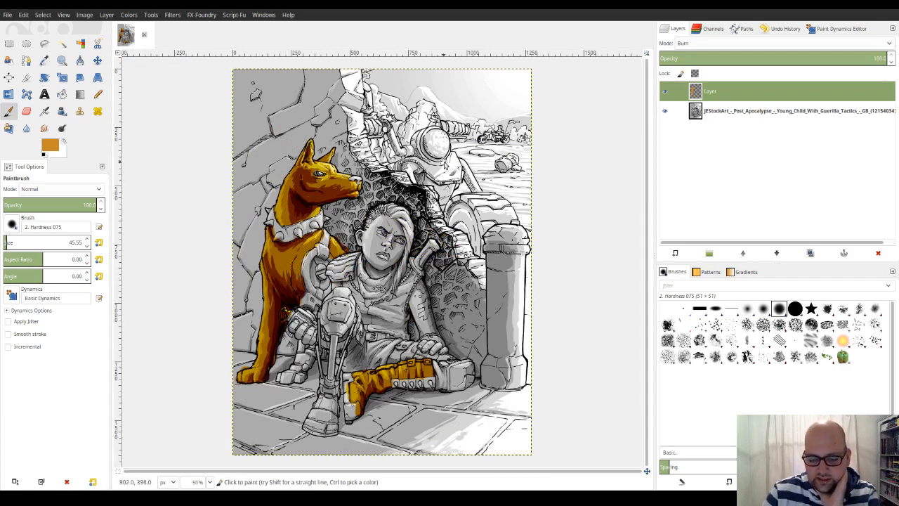
{"action": "scroll", "coordinate": [443, 164], "scroll_direction": "up", "scroll_amount": 3}
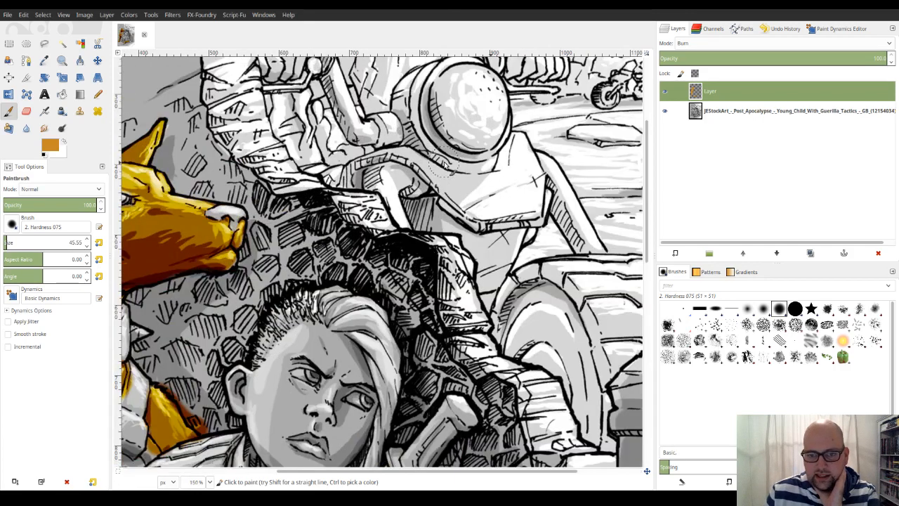
{"action": "left_click_drag", "start_coordinate": [435, 118], "coordinate": [351, 250]}
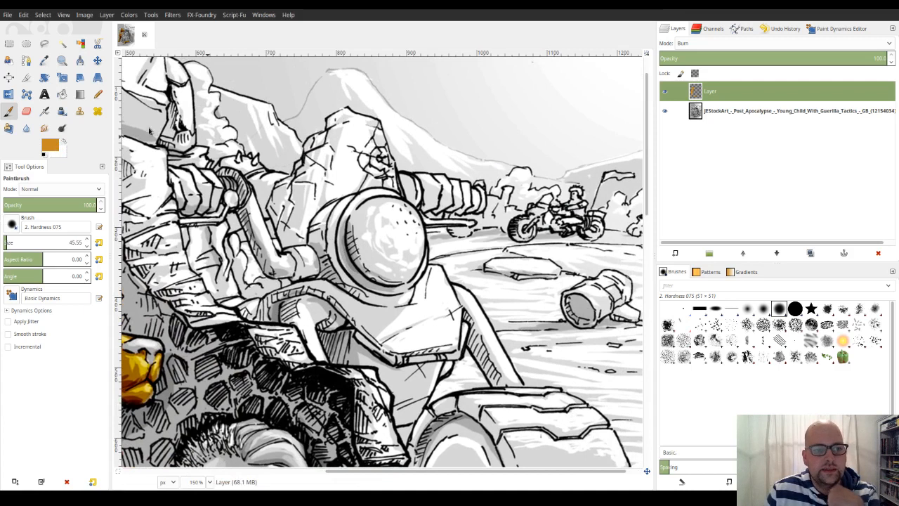
{"action": "left_click", "coordinate": [148, 81], "text": "ctrl"}
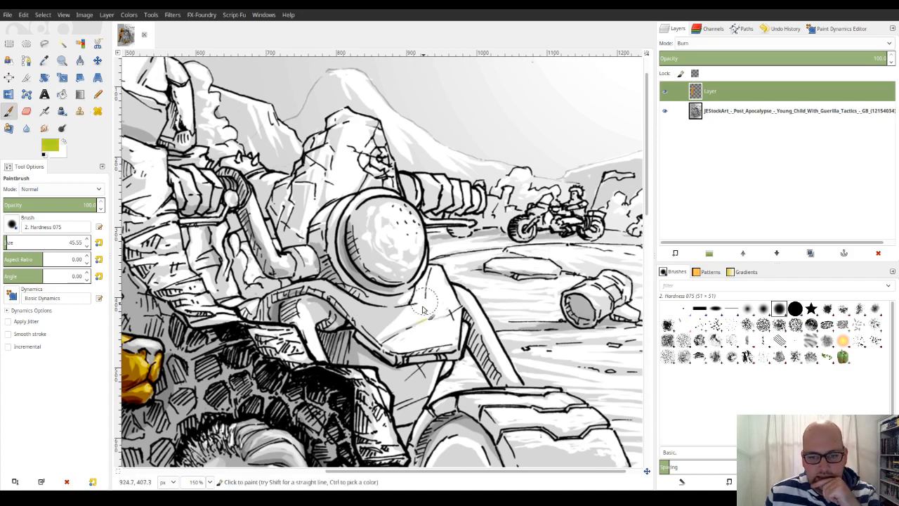
{"action": "left_click_drag", "start_coordinate": [420, 324], "coordinate": [436, 311]}
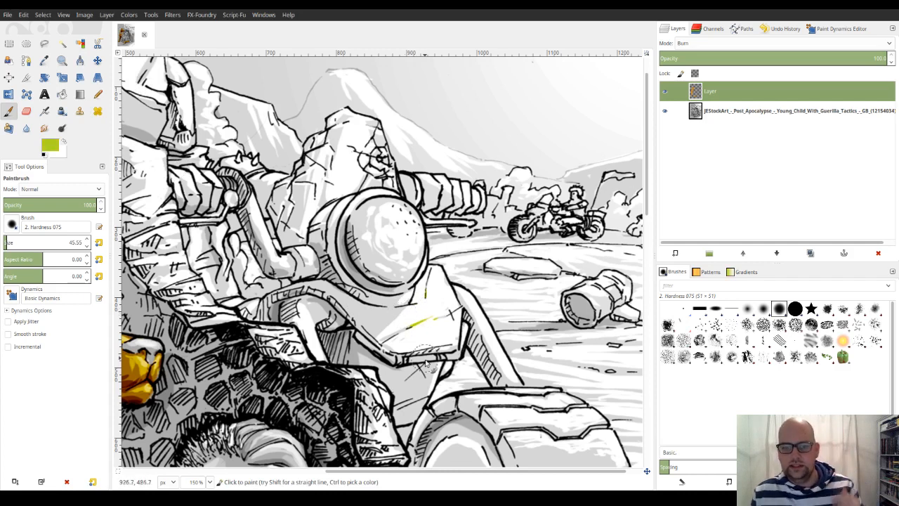
{"action": "mouse_move", "coordinate": [423, 343]}
{"action": "left_mouse_down"}
{"action": "mouse_move", "coordinate": [405, 326]}
{"action": "mouse_move", "coordinate": [414, 323]}
{"action": "mouse_move", "coordinate": [408, 316]}
{"action": "mouse_move", "coordinate": [440, 321]}
{"action": "mouse_move", "coordinate": [435, 334]}
{"action": "mouse_move", "coordinate": [448, 348]}
{"action": "mouse_move", "coordinate": [406, 358]}
{"action": "mouse_move", "coordinate": [401, 339]}
{"action": "mouse_move", "coordinate": [392, 344]}
{"action": "mouse_move", "coordinate": [399, 383]}
{"action": "mouse_move", "coordinate": [436, 368]}
{"action": "mouse_move", "coordinate": [439, 324]}
{"action": "left_mouse_up"}
{"action": "key", "text": "ctrl+z"}
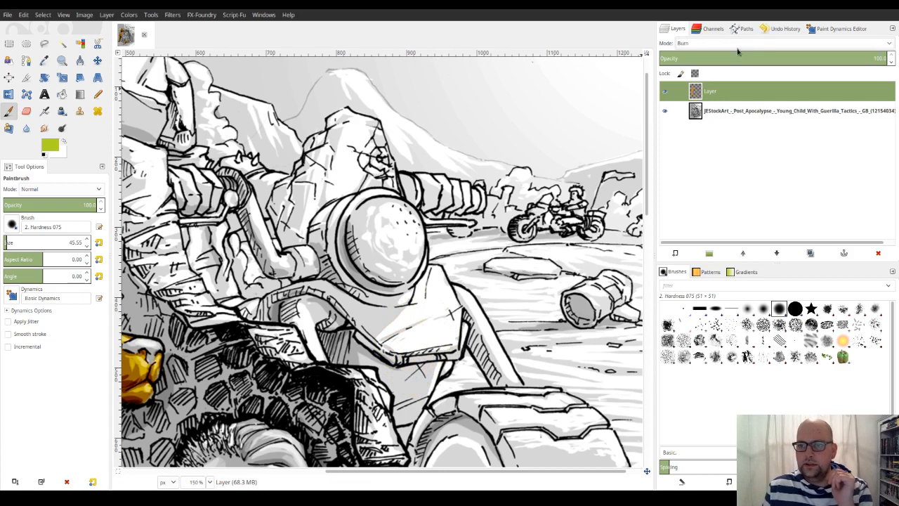
- Try the Overlay and Soft light blend modes on the colour layer and settle on Multiply
{"action": "left_click", "coordinate": [722, 66]}
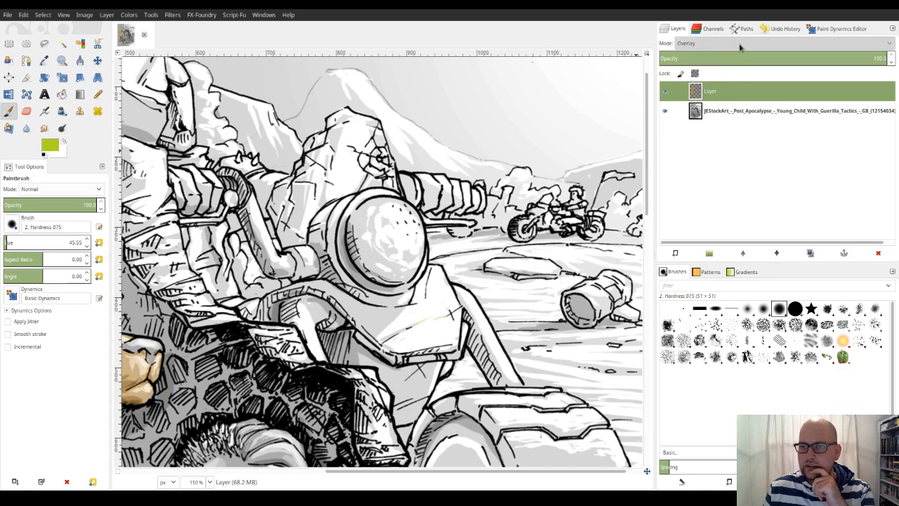
{"action": "scroll", "coordinate": [733, 46], "scroll_direction": "down", "scroll_amount": 1}
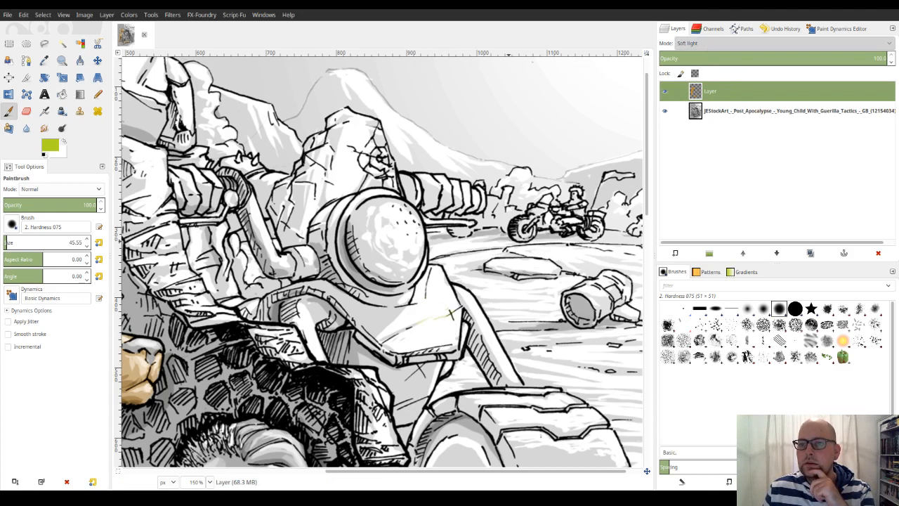
{"action": "scroll", "coordinate": [705, 41], "scroll_direction": "up", "scroll_amount": 3}
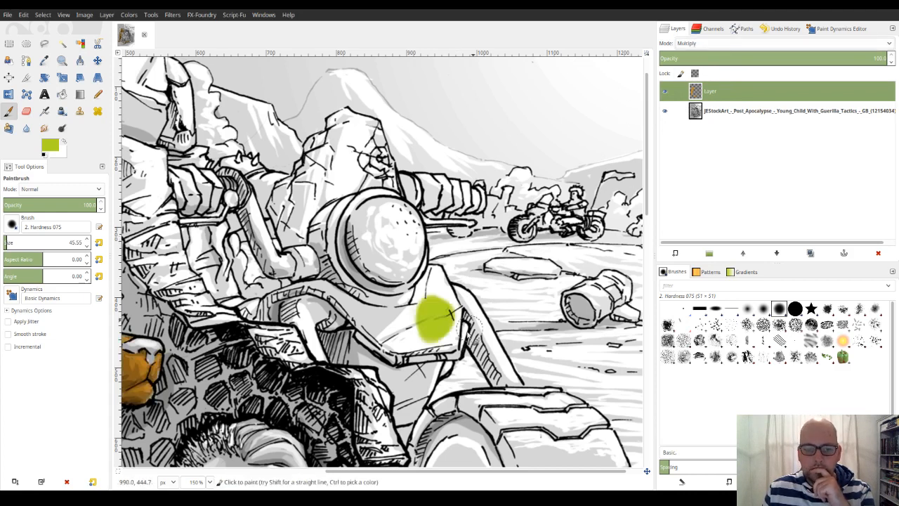
- Paint the background robot's chest plate and the casing around its round head yellow-green
{"action": "mouse_move", "coordinate": [423, 321]}
{"action": "left_mouse_down"}
{"action": "mouse_move", "coordinate": [407, 330]}
{"action": "mouse_move", "coordinate": [437, 272]}
{"action": "mouse_move", "coordinate": [453, 295]}
{"action": "mouse_move", "coordinate": [463, 347]}
{"action": "mouse_move", "coordinate": [446, 355]}
{"action": "mouse_move", "coordinate": [379, 347]}
{"action": "mouse_move", "coordinate": [407, 294]}
{"action": "mouse_move", "coordinate": [390, 292]}
{"action": "mouse_move", "coordinate": [378, 306]}
{"action": "mouse_move", "coordinate": [355, 285]}
{"action": "mouse_move", "coordinate": [393, 285]}
{"action": "mouse_move", "coordinate": [421, 263]}
{"action": "mouse_move", "coordinate": [411, 302]}
{"action": "mouse_move", "coordinate": [365, 314]}
{"action": "mouse_move", "coordinate": [360, 344]}
{"action": "mouse_move", "coordinate": [347, 306]}
{"action": "mouse_move", "coordinate": [355, 307]}
{"action": "mouse_move", "coordinate": [334, 284]}
{"action": "mouse_move", "coordinate": [341, 254]}
{"action": "mouse_move", "coordinate": [325, 246]}
{"action": "mouse_move", "coordinate": [337, 270]}
{"action": "mouse_move", "coordinate": [330, 278]}
{"action": "mouse_move", "coordinate": [316, 232]}
{"action": "mouse_move", "coordinate": [319, 252]}
{"action": "mouse_move", "coordinate": [316, 219]}
{"action": "mouse_move", "coordinate": [339, 205]}
{"action": "mouse_move", "coordinate": [355, 308]}
{"action": "left_mouse_up"}
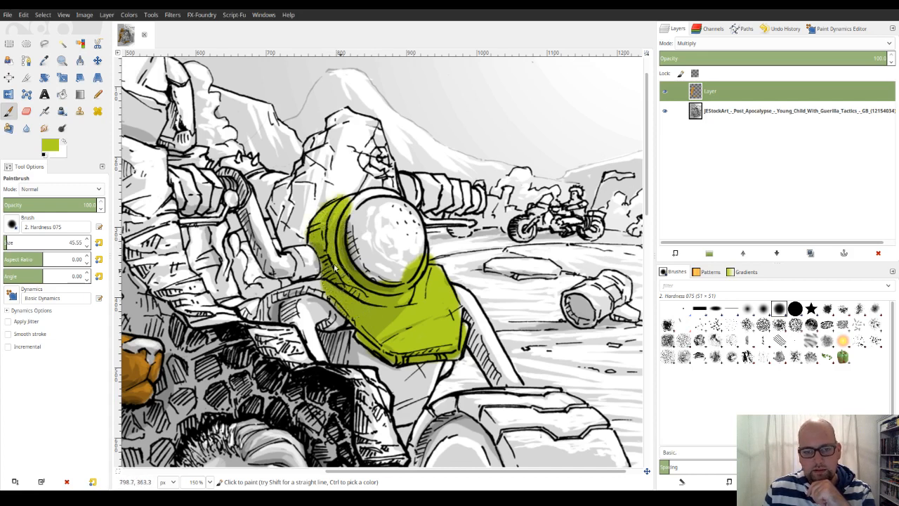
{"action": "mouse_move", "coordinate": [355, 206]}
{"action": "left_mouse_down"}
{"action": "mouse_move", "coordinate": [381, 193]}
{"action": "mouse_move", "coordinate": [400, 203]}
{"action": "mouse_move", "coordinate": [391, 198]}
{"action": "mouse_move", "coordinate": [340, 233]}
{"action": "mouse_move", "coordinate": [366, 214]}
{"action": "left_mouse_up"}
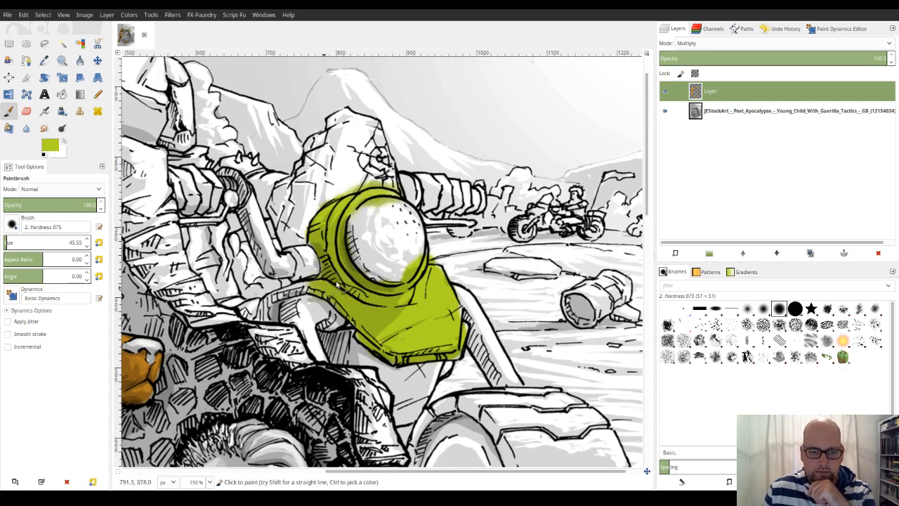
- Reduce the brush size and paint the curved band over the robot's shoulder yellow-green
{"action": "left_click", "coordinate": [86, 245]}
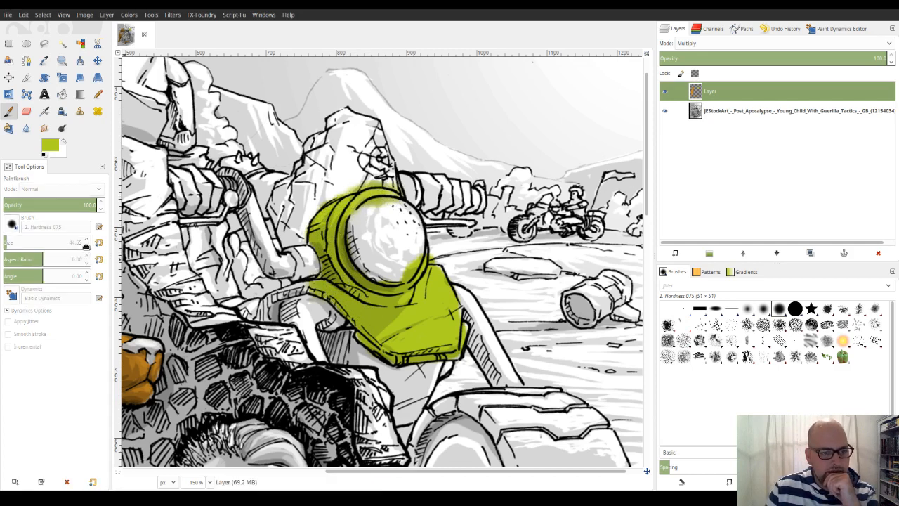
{"action": "left_click_drag", "start_coordinate": [88, 251], "coordinate": [83, 249]}
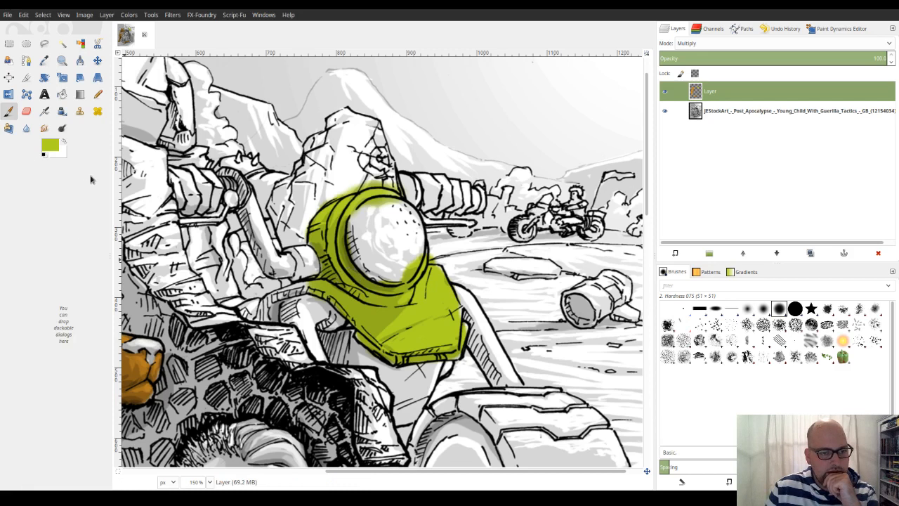
{"action": "left_click_drag", "start_coordinate": [31, 241], "coordinate": [16, 192]}
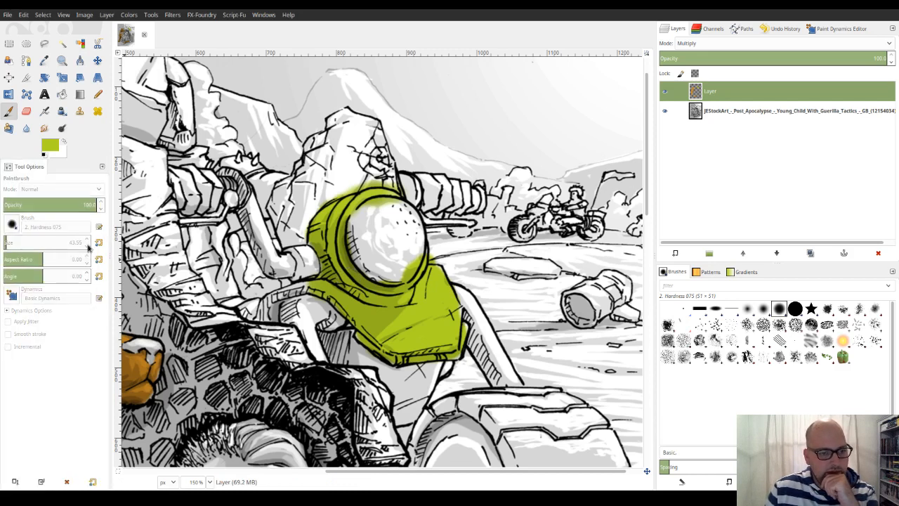
{"action": "left_click_drag", "start_coordinate": [89, 250], "coordinate": [83, 260]}
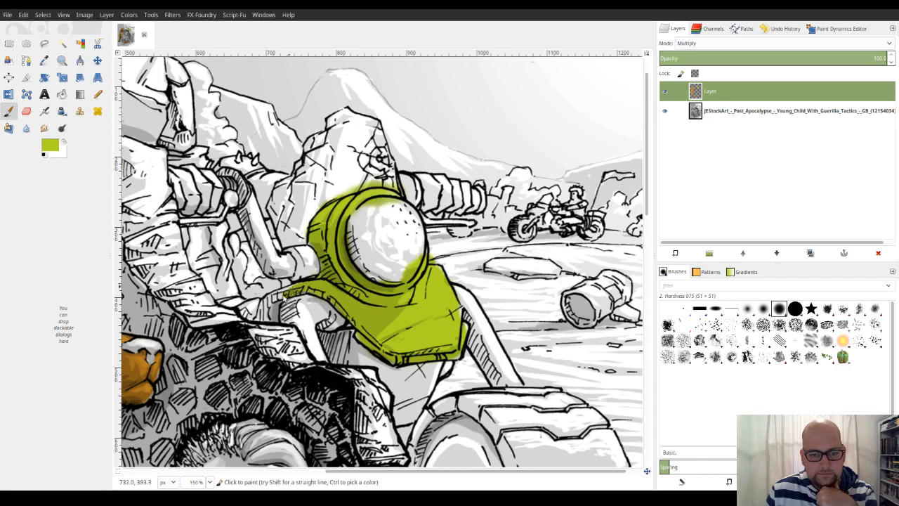
{"action": "mouse_move", "coordinate": [288, 295]}
{"action": "left_mouse_down"}
{"action": "mouse_move", "coordinate": [267, 306]}
{"action": "mouse_move", "coordinate": [281, 293]}
{"action": "mouse_move", "coordinate": [279, 318]}
{"action": "mouse_move", "coordinate": [262, 320]}
{"action": "left_mouse_up"}
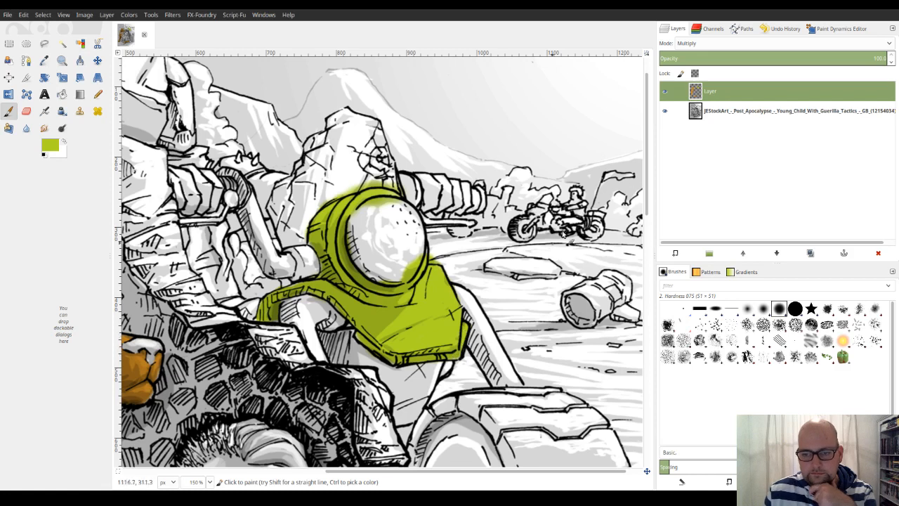
- Paint the scarf around the child's neck yellow-green, down to its torn lower edge
{"action": "left_click_drag", "start_coordinate": [649, 151], "coordinate": [648, 264]}
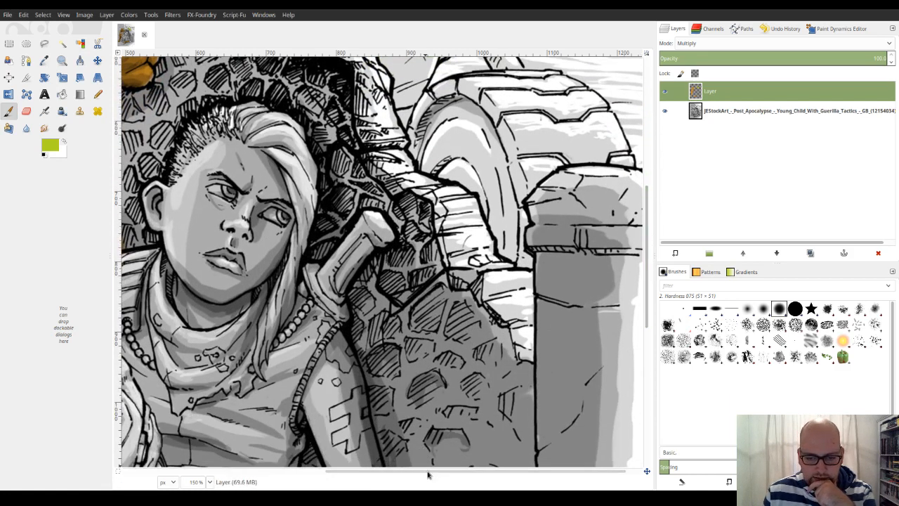
{"action": "left_click_drag", "start_coordinate": [427, 472], "coordinate": [312, 471]}
{"action": "mouse_move", "coordinate": [352, 315]}
{"action": "left_mouse_down"}
{"action": "mouse_move", "coordinate": [349, 261]}
{"action": "mouse_move", "coordinate": [352, 318]}
{"action": "mouse_move", "coordinate": [346, 306]}
{"action": "mouse_move", "coordinate": [345, 314]}
{"action": "left_mouse_up"}
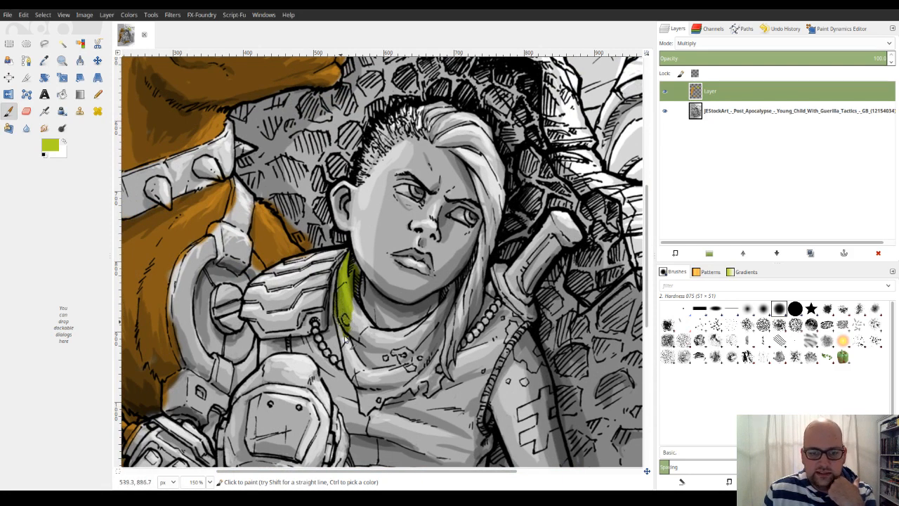
{"action": "mouse_move", "coordinate": [346, 343]}
{"action": "left_mouse_down"}
{"action": "mouse_move", "coordinate": [359, 362]}
{"action": "mouse_move", "coordinate": [366, 326]}
{"action": "mouse_move", "coordinate": [357, 317]}
{"action": "left_mouse_up"}
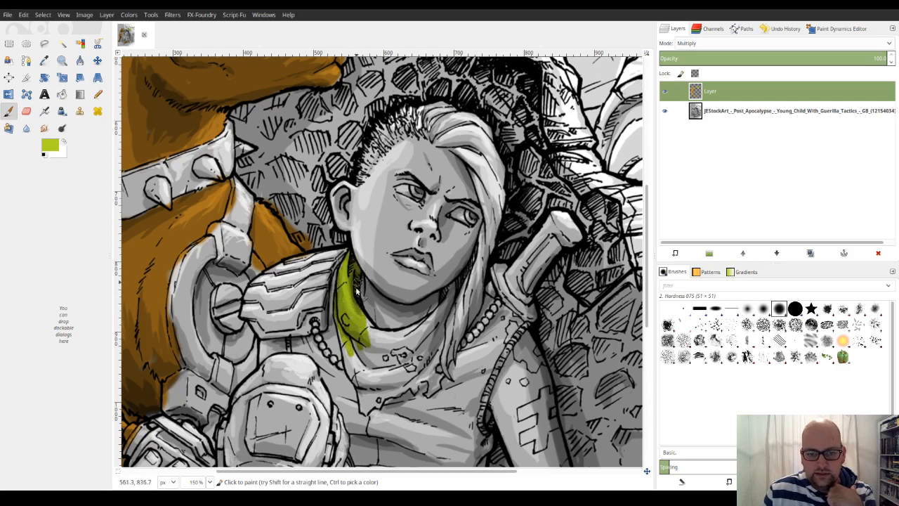
{"action": "mouse_move", "coordinate": [356, 346]}
{"action": "left_mouse_down"}
{"action": "mouse_move", "coordinate": [362, 406]}
{"action": "mouse_move", "coordinate": [376, 393]}
{"action": "mouse_move", "coordinate": [379, 406]}
{"action": "mouse_move", "coordinate": [366, 406]}
{"action": "mouse_move", "coordinate": [375, 403]}
{"action": "mouse_move", "coordinate": [369, 355]}
{"action": "mouse_move", "coordinate": [356, 351]}
{"action": "mouse_move", "coordinate": [358, 369]}
{"action": "mouse_move", "coordinate": [371, 352]}
{"action": "mouse_move", "coordinate": [362, 337]}
{"action": "mouse_move", "coordinate": [367, 329]}
{"action": "mouse_move", "coordinate": [385, 345]}
{"action": "mouse_move", "coordinate": [385, 335]}
{"action": "mouse_move", "coordinate": [454, 358]}
{"action": "mouse_move", "coordinate": [421, 362]}
{"action": "mouse_move", "coordinate": [400, 377]}
{"action": "mouse_move", "coordinate": [428, 351]}
{"action": "mouse_move", "coordinate": [417, 354]}
{"action": "mouse_move", "coordinate": [451, 294]}
{"action": "left_mouse_up"}
{"action": "mouse_move", "coordinate": [440, 330]}
{"action": "left_mouse_down"}
{"action": "mouse_move", "coordinate": [408, 341]}
{"action": "mouse_move", "coordinate": [376, 332]}
{"action": "mouse_move", "coordinate": [411, 335]}
{"action": "mouse_move", "coordinate": [398, 341]}
{"action": "mouse_move", "coordinate": [404, 335]}
{"action": "mouse_move", "coordinate": [389, 367]}
{"action": "mouse_move", "coordinate": [393, 354]}
{"action": "mouse_move", "coordinate": [379, 347]}
{"action": "mouse_move", "coordinate": [382, 375]}
{"action": "mouse_move", "coordinate": [421, 344]}
{"action": "mouse_move", "coordinate": [408, 367]}
{"action": "mouse_move", "coordinate": [420, 369]}
{"action": "mouse_move", "coordinate": [440, 351]}
{"action": "mouse_move", "coordinate": [436, 388]}
{"action": "mouse_move", "coordinate": [425, 372]}
{"action": "mouse_move", "coordinate": [417, 385]}
{"action": "mouse_move", "coordinate": [406, 369]}
{"action": "mouse_move", "coordinate": [391, 387]}
{"action": "mouse_move", "coordinate": [391, 377]}
{"action": "mouse_move", "coordinate": [375, 375]}
{"action": "mouse_move", "coordinate": [391, 395]}
{"action": "left_mouse_up"}
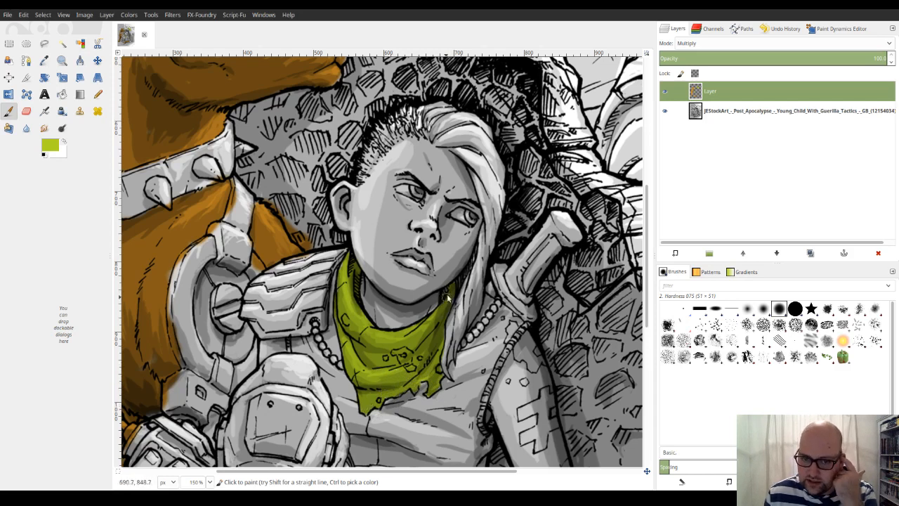
- Paint the inset plate on the child's mechanical knee yellow-green, including its bevelled edges
{"action": "scroll", "coordinate": [409, 344], "scroll_direction": "down", "scroll_amount": 4}
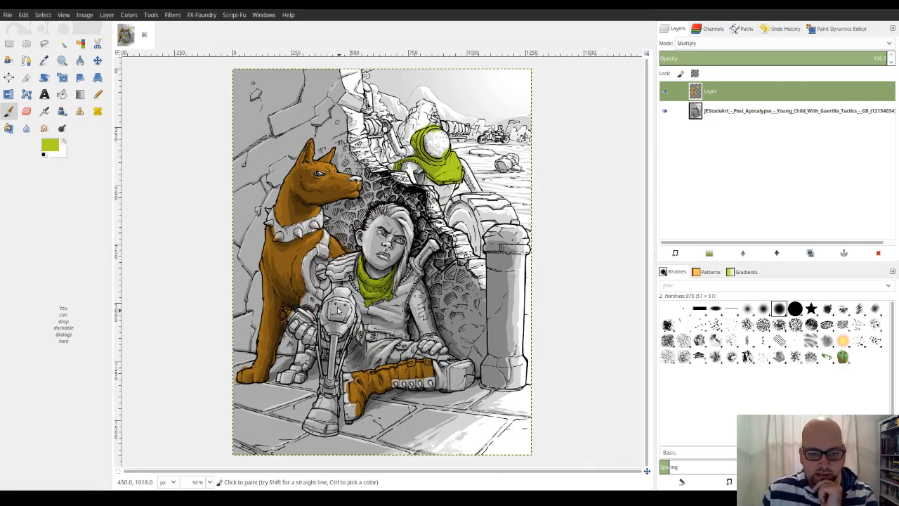
{"action": "scroll", "coordinate": [339, 316], "scroll_direction": "up", "scroll_amount": 5}
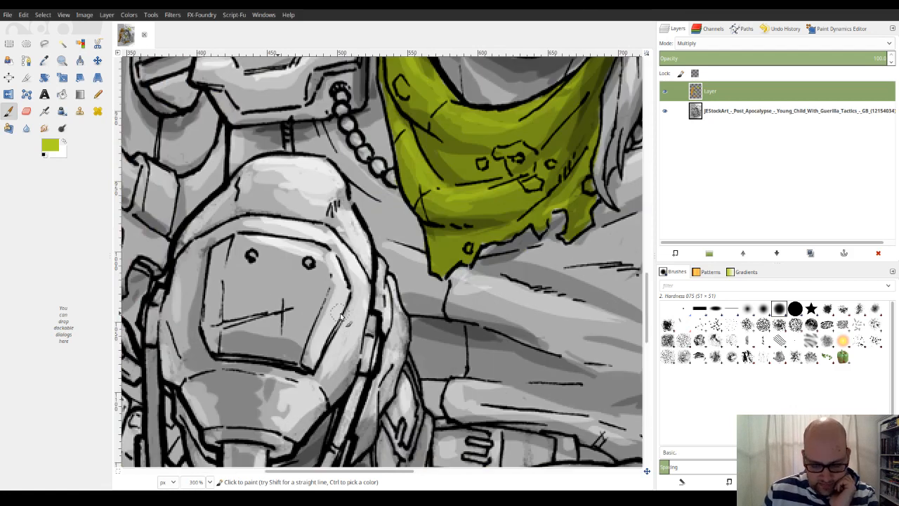
{"action": "scroll", "coordinate": [340, 316], "scroll_direction": "left", "scroll_amount": 3}
{"action": "scroll", "coordinate": [344, 295], "scroll_direction": "down", "scroll_amount": 1}
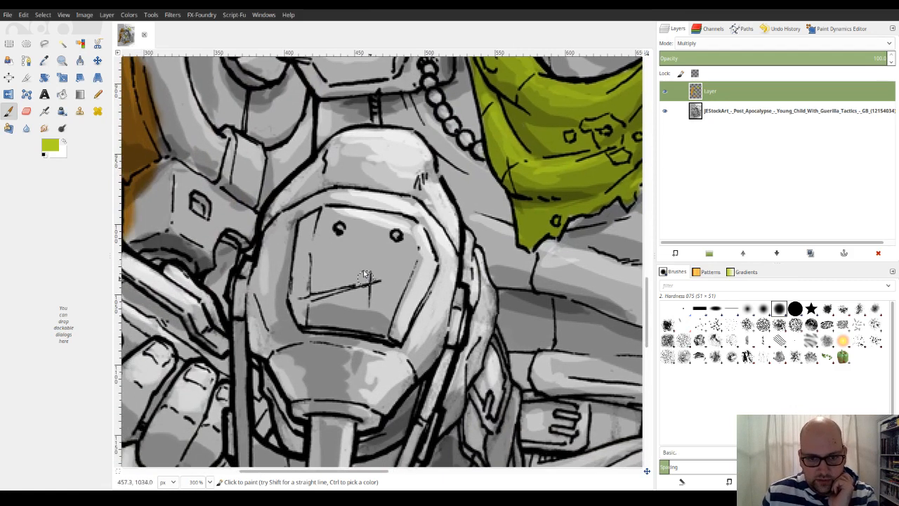
{"action": "mouse_move", "coordinate": [364, 275]}
{"action": "left_mouse_down"}
{"action": "mouse_move", "coordinate": [348, 297]}
{"action": "mouse_move", "coordinate": [351, 251]}
{"action": "mouse_move", "coordinate": [342, 284]}
{"action": "mouse_move", "coordinate": [340, 245]}
{"action": "mouse_move", "coordinate": [356, 238]}
{"action": "mouse_move", "coordinate": [352, 222]}
{"action": "mouse_move", "coordinate": [328, 226]}
{"action": "mouse_move", "coordinate": [325, 218]}
{"action": "mouse_move", "coordinate": [303, 231]}
{"action": "mouse_move", "coordinate": [325, 266]}
{"action": "mouse_move", "coordinate": [331, 250]}
{"action": "mouse_move", "coordinate": [328, 236]}
{"action": "mouse_move", "coordinate": [299, 264]}
{"action": "mouse_move", "coordinate": [311, 283]}
{"action": "mouse_move", "coordinate": [336, 289]}
{"action": "mouse_move", "coordinate": [309, 271]}
{"action": "mouse_move", "coordinate": [298, 299]}
{"action": "mouse_move", "coordinate": [302, 312]}
{"action": "mouse_move", "coordinate": [320, 293]}
{"action": "mouse_move", "coordinate": [324, 324]}
{"action": "mouse_move", "coordinate": [297, 307]}
{"action": "mouse_move", "coordinate": [339, 301]}
{"action": "mouse_move", "coordinate": [352, 310]}
{"action": "mouse_move", "coordinate": [342, 319]}
{"action": "mouse_move", "coordinate": [365, 320]}
{"action": "mouse_move", "coordinate": [383, 289]}
{"action": "mouse_move", "coordinate": [371, 287]}
{"action": "mouse_move", "coordinate": [364, 317]}
{"action": "mouse_move", "coordinate": [406, 343]}
{"action": "mouse_move", "coordinate": [413, 309]}
{"action": "mouse_move", "coordinate": [386, 317]}
{"action": "left_mouse_up"}
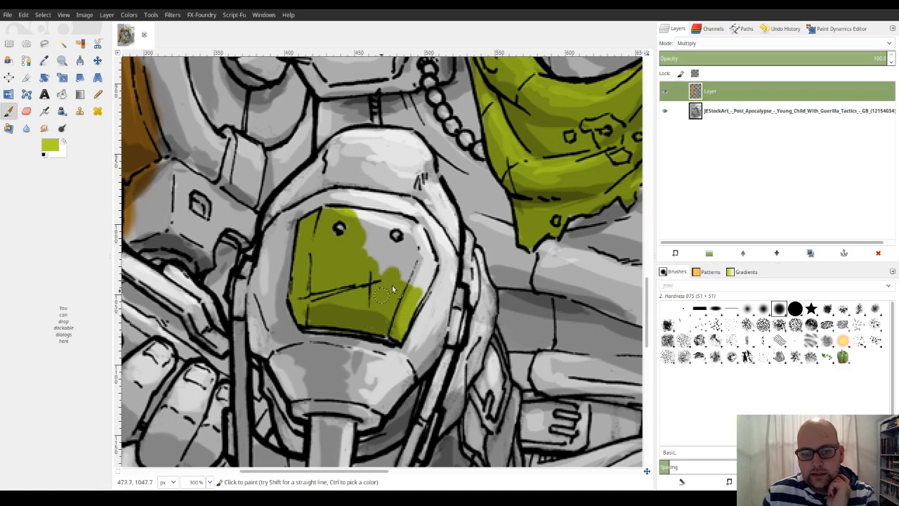
{"action": "mouse_move", "coordinate": [385, 264]}
{"action": "left_mouse_down"}
{"action": "mouse_move", "coordinate": [399, 248]}
{"action": "mouse_move", "coordinate": [408, 228]}
{"action": "mouse_move", "coordinate": [380, 229]}
{"action": "mouse_move", "coordinate": [381, 239]}
{"action": "mouse_move", "coordinate": [395, 227]}
{"action": "mouse_move", "coordinate": [365, 254]}
{"action": "mouse_move", "coordinate": [355, 227]}
{"action": "left_mouse_up"}
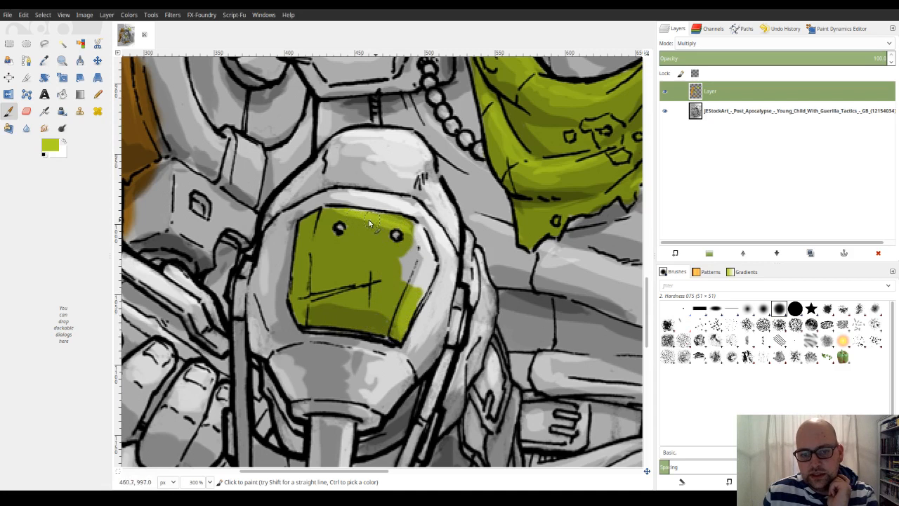
{"action": "mouse_move", "coordinate": [380, 255]}
{"action": "left_mouse_down"}
{"action": "mouse_move", "coordinate": [408, 260]}
{"action": "mouse_move", "coordinate": [408, 276]}
{"action": "mouse_move", "coordinate": [420, 278]}
{"action": "mouse_move", "coordinate": [417, 301]}
{"action": "mouse_move", "coordinate": [429, 270]}
{"action": "mouse_move", "coordinate": [417, 259]}
{"action": "mouse_move", "coordinate": [416, 267]}
{"action": "mouse_move", "coordinate": [418, 234]}
{"action": "mouse_move", "coordinate": [431, 277]}
{"action": "mouse_move", "coordinate": [419, 303]}
{"action": "left_mouse_up"}
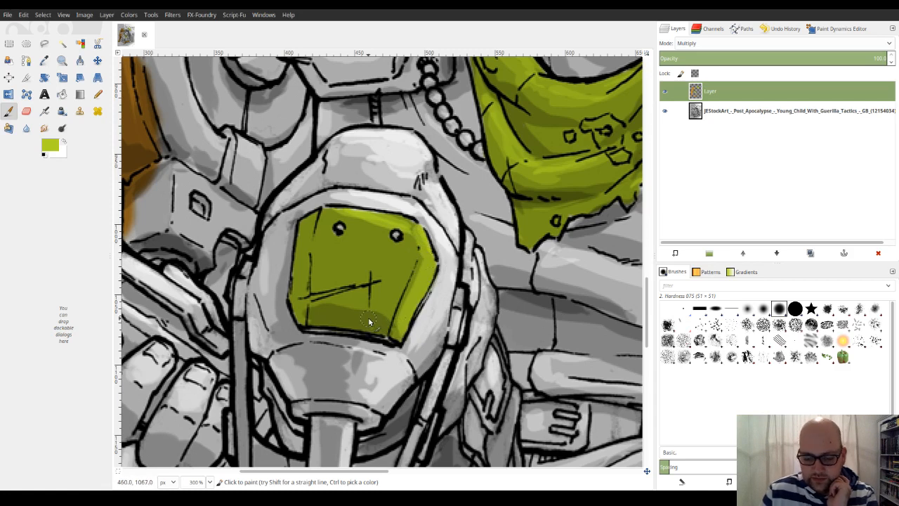
- Paint the grip inset of the weapon handle behind the child's shoulder yellow-green
{"action": "scroll", "coordinate": [369, 321], "scroll_direction": "down", "scroll_amount": 4}
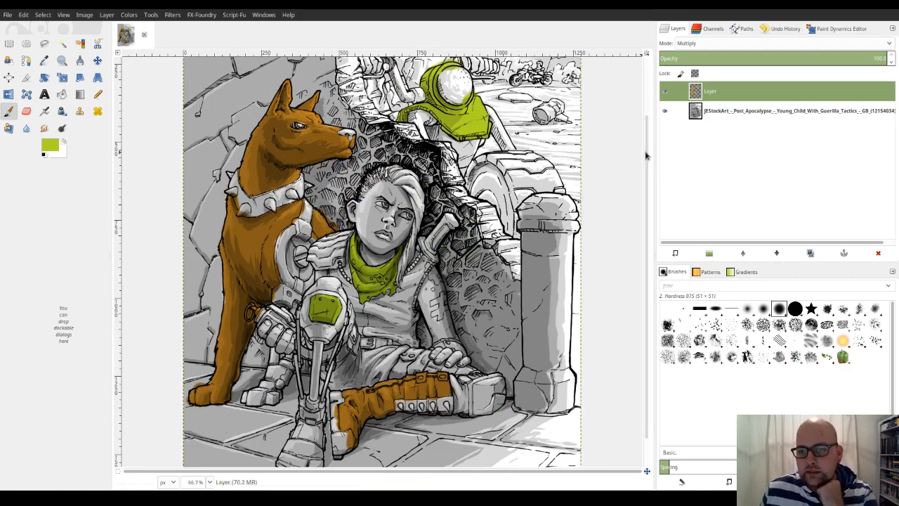
{"action": "scroll", "coordinate": [632, 112], "scroll_direction": "up", "scroll_amount": 3}
{"action": "scroll", "coordinate": [632, 112], "scroll_direction": "up", "scroll_amount": 1}
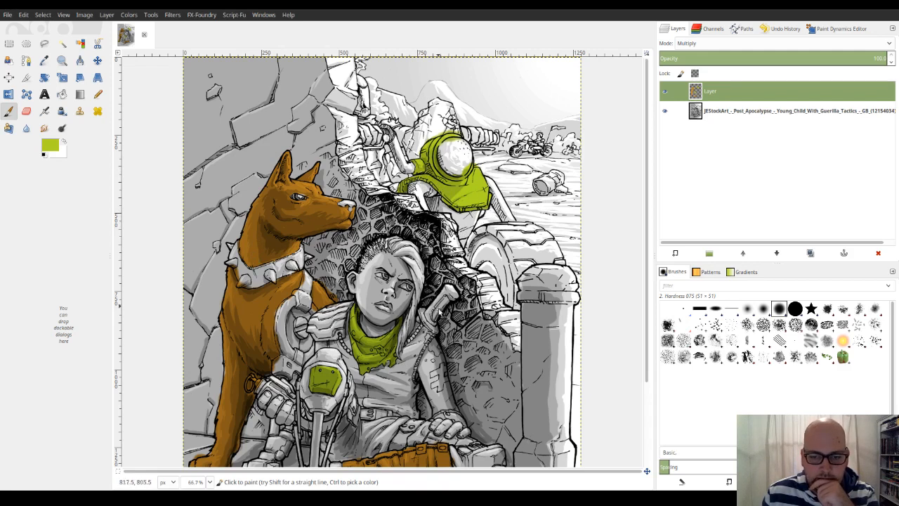
{"action": "scroll", "coordinate": [569, 274], "scroll_direction": "up", "scroll_amount": 4}
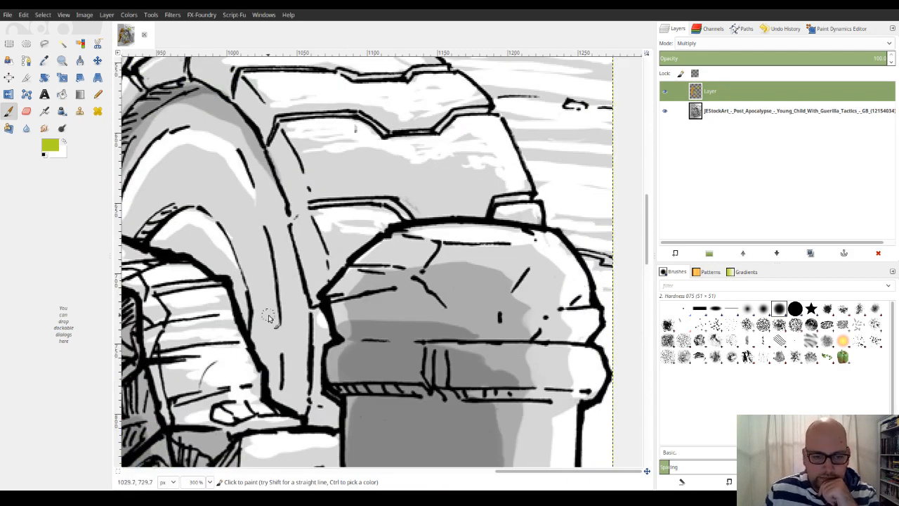
{"action": "left_click_drag", "start_coordinate": [269, 315], "coordinate": [499, 197]}
{"action": "mouse_move", "coordinate": [237, 324]}
{"action": "left_mouse_down"}
{"action": "mouse_move", "coordinate": [341, 219]}
{"action": "mouse_move", "coordinate": [318, 198]}
{"action": "mouse_move", "coordinate": [311, 204]}
{"action": "mouse_move", "coordinate": [326, 189]}
{"action": "mouse_move", "coordinate": [316, 208]}
{"action": "mouse_move", "coordinate": [335, 198]}
{"action": "mouse_move", "coordinate": [330, 204]}
{"action": "mouse_move", "coordinate": [363, 164]}
{"action": "mouse_move", "coordinate": [351, 153]}
{"action": "mouse_move", "coordinate": [304, 213]}
{"action": "mouse_move", "coordinate": [302, 248]}
{"action": "mouse_move", "coordinate": [324, 214]}
{"action": "left_mouse_up"}
{"action": "scroll", "coordinate": [316, 207], "scroll_direction": "down", "scroll_amount": 5}
{"action": "scroll", "coordinate": [301, 221], "scroll_direction": "left", "scroll_amount": 6}
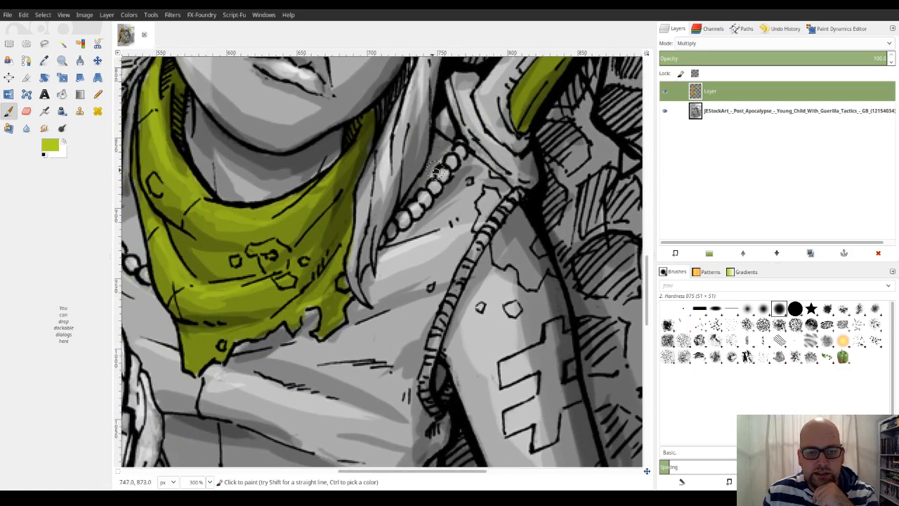
{"action": "scroll", "coordinate": [276, 239], "scroll_direction": "down", "scroll_amount": 4}
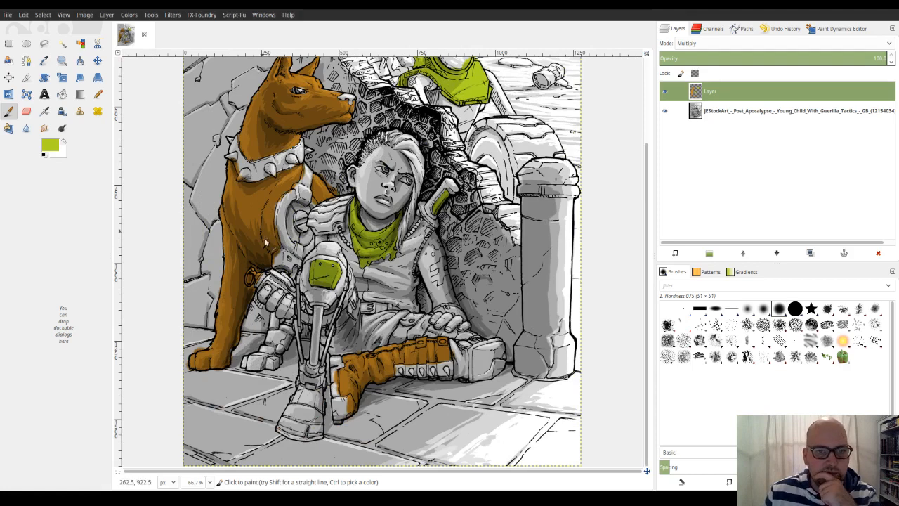
- Set the foreground colour to light blue and paint the whole round dome of the background robot's head
{"action": "left_click_drag", "start_coordinate": [262, 179], "coordinate": [278, 355]}
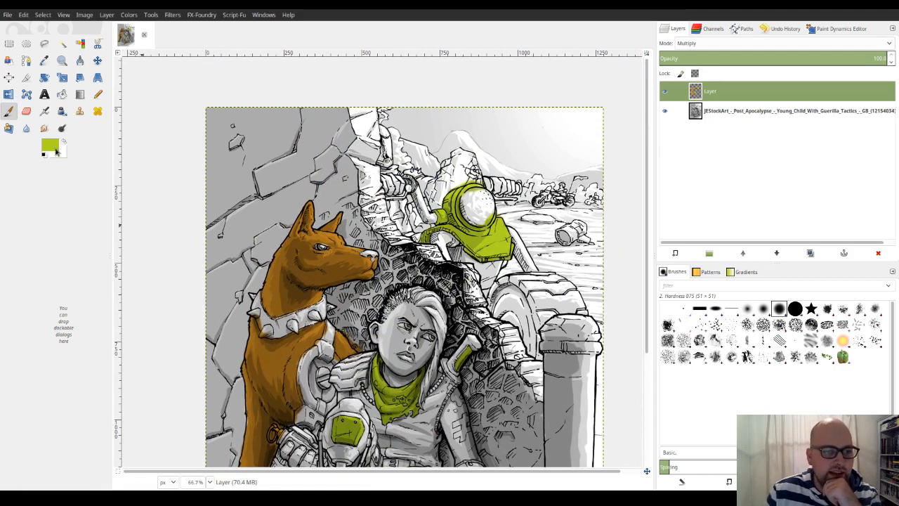
{"action": "left_click", "coordinate": [86, 83]}
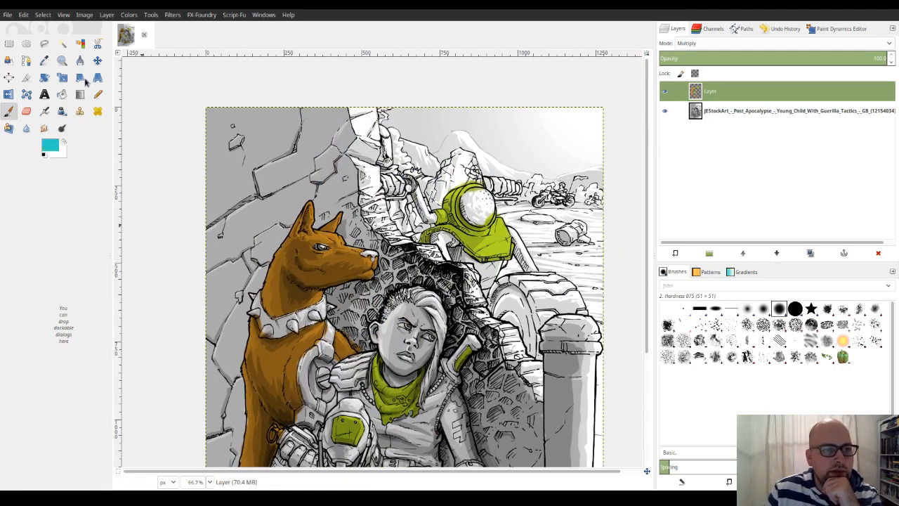
{"action": "left_click_drag", "start_coordinate": [65, 90], "coordinate": [84, 82]}
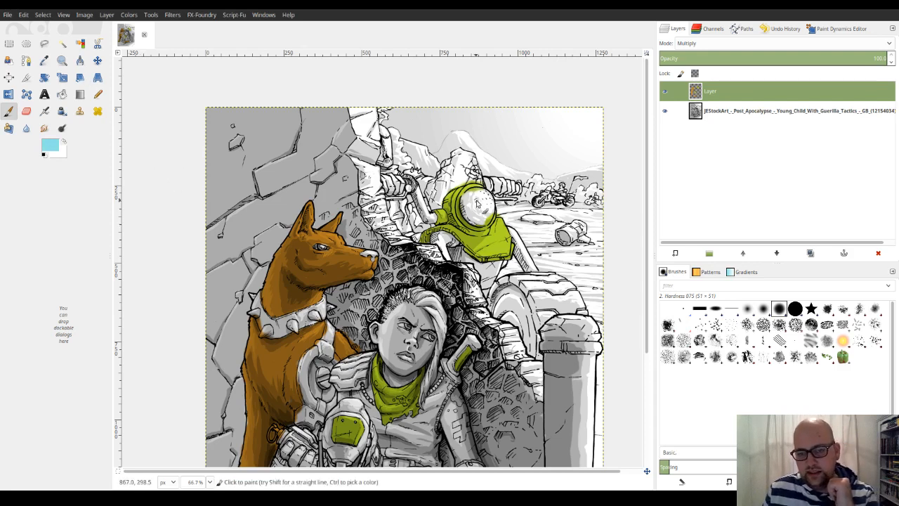
{"action": "scroll", "coordinate": [477, 204], "scroll_direction": "up", "scroll_amount": 4}
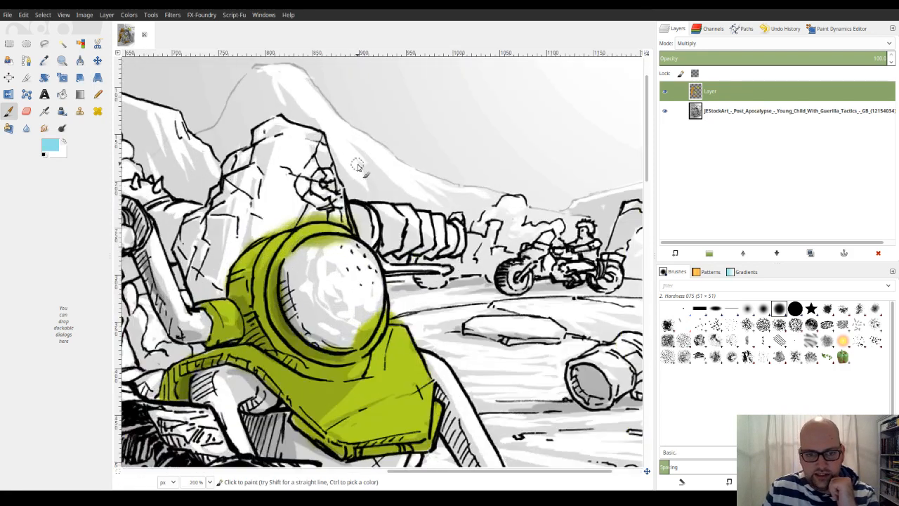
{"action": "scroll", "coordinate": [357, 166], "scroll_direction": "up", "scroll_amount": 1}
{"action": "scroll", "coordinate": [358, 166], "scroll_direction": "down", "scroll_amount": 3}
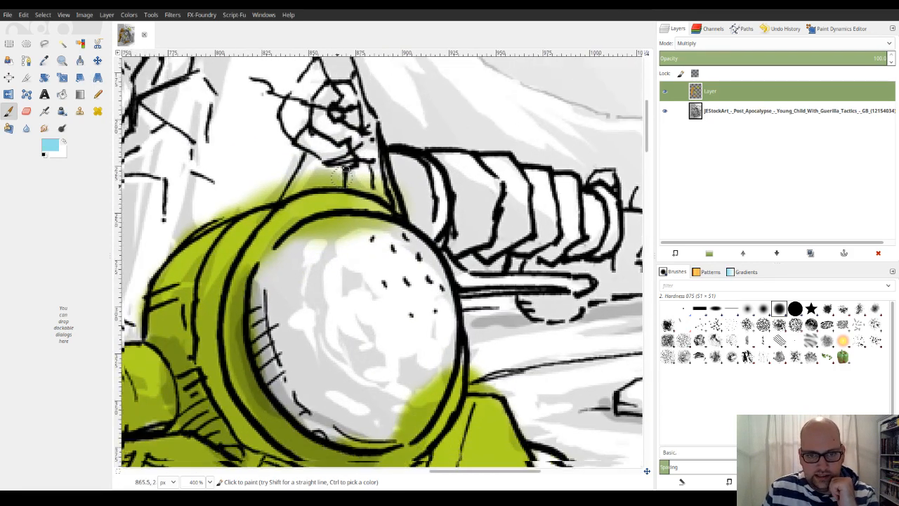
{"action": "scroll", "coordinate": [362, 176], "scroll_direction": "left", "scroll_amount": 2}
{"action": "left_click", "coordinate": [378, 205]}
{"action": "mouse_move", "coordinate": [376, 218]}
{"action": "left_mouse_down"}
{"action": "mouse_move", "coordinate": [394, 169]}
{"action": "mouse_move", "coordinate": [378, 137]}
{"action": "mouse_move", "coordinate": [331, 168]}
{"action": "mouse_move", "coordinate": [331, 160]}
{"action": "mouse_move", "coordinate": [304, 191]}
{"action": "mouse_move", "coordinate": [301, 199]}
{"action": "mouse_move", "coordinate": [331, 211]}
{"action": "mouse_move", "coordinate": [340, 186]}
{"action": "mouse_move", "coordinate": [358, 185]}
{"action": "mouse_move", "coordinate": [330, 244]}
{"action": "mouse_move", "coordinate": [314, 237]}
{"action": "mouse_move", "coordinate": [304, 205]}
{"action": "mouse_move", "coordinate": [306, 276]}
{"action": "mouse_move", "coordinate": [316, 238]}
{"action": "mouse_move", "coordinate": [335, 241]}
{"action": "mouse_move", "coordinate": [379, 215]}
{"action": "mouse_move", "coordinate": [364, 249]}
{"action": "mouse_move", "coordinate": [376, 284]}
{"action": "mouse_move", "coordinate": [418, 264]}
{"action": "mouse_move", "coordinate": [416, 248]}
{"action": "mouse_move", "coordinate": [404, 245]}
{"action": "mouse_move", "coordinate": [383, 274]}
{"action": "mouse_move", "coordinate": [383, 306]}
{"action": "mouse_move", "coordinate": [358, 287]}
{"action": "mouse_move", "coordinate": [359, 321]}
{"action": "mouse_move", "coordinate": [332, 305]}
{"action": "mouse_move", "coordinate": [333, 316]}
{"action": "mouse_move", "coordinate": [350, 333]}
{"action": "mouse_move", "coordinate": [411, 354]}
{"action": "mouse_move", "coordinate": [376, 334]}
{"action": "mouse_move", "coordinate": [358, 344]}
{"action": "mouse_move", "coordinate": [340, 327]}
{"action": "mouse_move", "coordinate": [421, 330]}
{"action": "mouse_move", "coordinate": [442, 351]}
{"action": "mouse_move", "coordinate": [422, 355]}
{"action": "mouse_move", "coordinate": [449, 338]}
{"action": "mouse_move", "coordinate": [419, 351]}
{"action": "mouse_move", "coordinate": [457, 338]}
{"action": "mouse_move", "coordinate": [474, 309]}
{"action": "mouse_move", "coordinate": [481, 316]}
{"action": "mouse_move", "coordinate": [492, 284]}
{"action": "mouse_move", "coordinate": [483, 273]}
{"action": "mouse_move", "coordinate": [453, 315]}
{"action": "mouse_move", "coordinate": [429, 328]}
{"action": "left_mouse_up"}
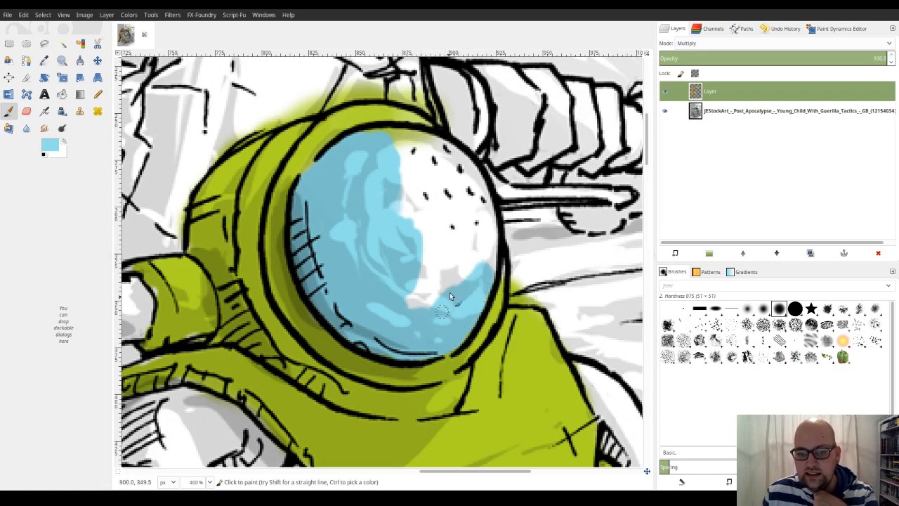
{"action": "mouse_move", "coordinate": [449, 293]}
{"action": "left_mouse_down"}
{"action": "mouse_move", "coordinate": [442, 271]}
{"action": "mouse_move", "coordinate": [416, 277]}
{"action": "mouse_move", "coordinate": [418, 193]}
{"action": "mouse_move", "coordinate": [389, 202]}
{"action": "mouse_move", "coordinate": [406, 183]}
{"action": "mouse_move", "coordinate": [417, 147]}
{"action": "mouse_move", "coordinate": [398, 137]}
{"action": "mouse_move", "coordinate": [380, 142]}
{"action": "mouse_move", "coordinate": [370, 138]}
{"action": "mouse_move", "coordinate": [375, 129]}
{"action": "mouse_move", "coordinate": [425, 135]}
{"action": "mouse_move", "coordinate": [461, 158]}
{"action": "mouse_move", "coordinate": [473, 213]}
{"action": "mouse_move", "coordinate": [453, 261]}
{"action": "mouse_move", "coordinate": [440, 200]}
{"action": "mouse_move", "coordinate": [448, 186]}
{"action": "mouse_move", "coordinate": [457, 199]}
{"action": "mouse_move", "coordinate": [449, 227]}
{"action": "mouse_move", "coordinate": [431, 224]}
{"action": "mouse_move", "coordinate": [437, 172]}
{"action": "mouse_move", "coordinate": [456, 165]}
{"action": "mouse_move", "coordinate": [477, 195]}
{"action": "mouse_move", "coordinate": [477, 182]}
{"action": "mouse_move", "coordinate": [481, 241]}
{"action": "mouse_move", "coordinate": [491, 215]}
{"action": "mouse_move", "coordinate": [486, 266]}
{"action": "mouse_move", "coordinate": [465, 260]}
{"action": "left_mouse_up"}
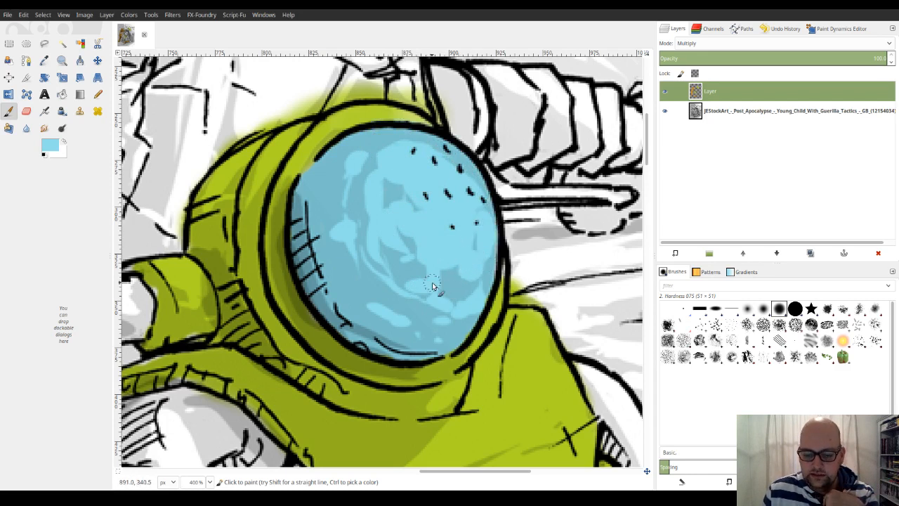
- Change the foreground colour to a muted red
{"action": "scroll", "coordinate": [433, 286], "scroll_direction": "down", "scroll_amount": 6}
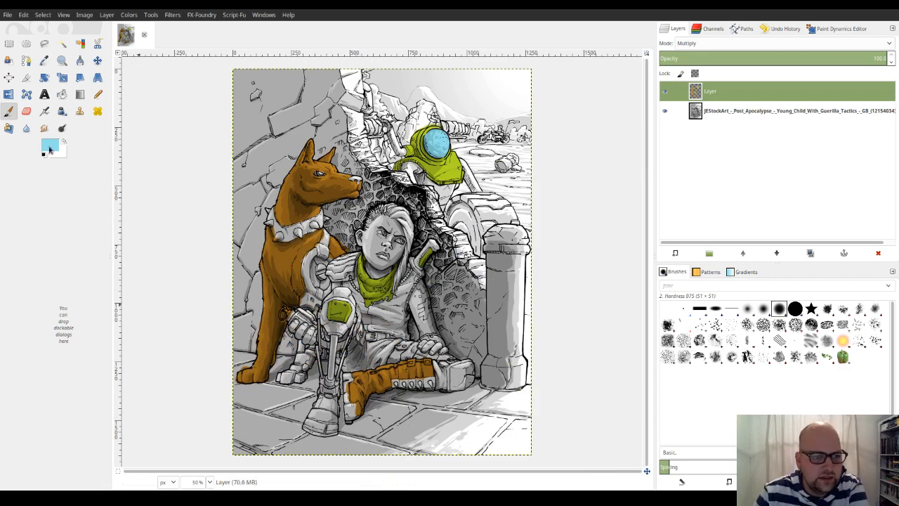
{"action": "left_click_drag", "start_coordinate": [43, 121], "coordinate": [55, 104]}
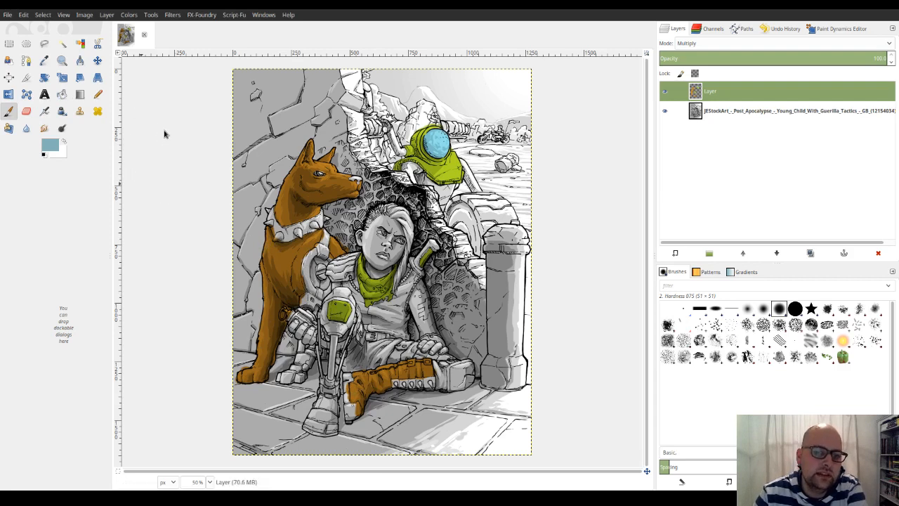
{"action": "key", "text": "r"}
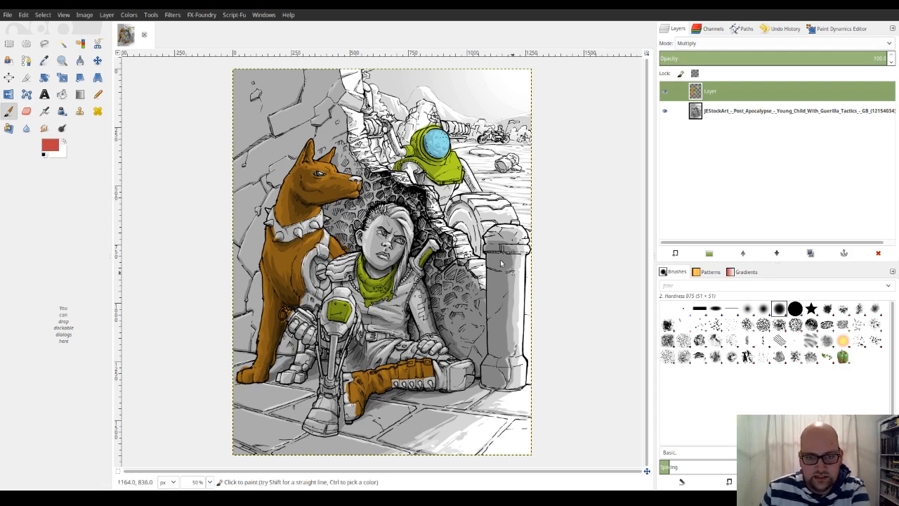
- Try painting the child's lips red
{"action": "left_click_drag", "start_coordinate": [536, 182], "coordinate": [407, 140]}
{"action": "scroll", "coordinate": [398, 121], "scroll_direction": "up", "scroll_amount": 4}
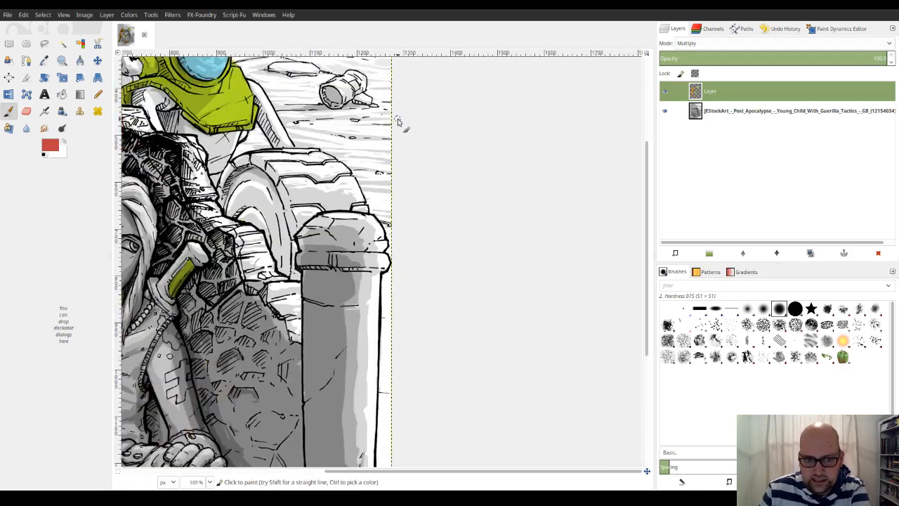
{"action": "left_click_drag", "start_coordinate": [203, 187], "coordinate": [566, 100]}
{"action": "left_click_drag", "start_coordinate": [270, 271], "coordinate": [460, 323]}
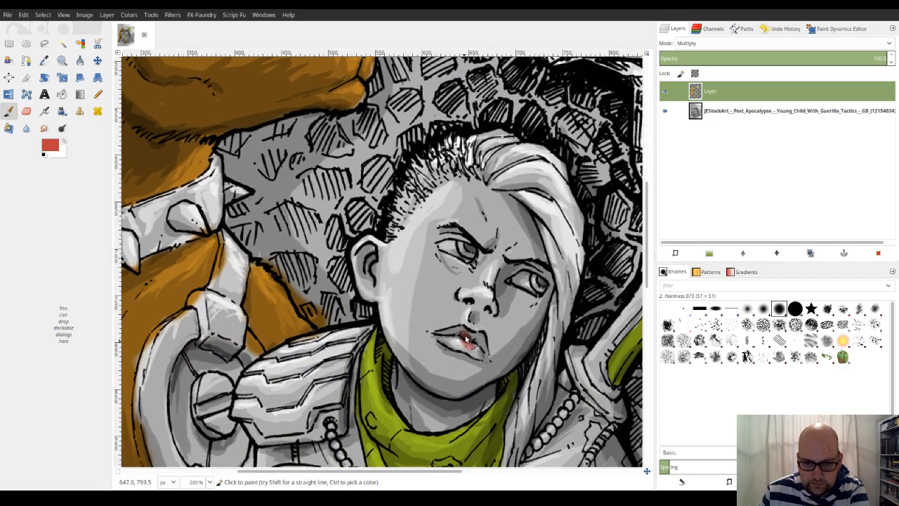
{"action": "mouse_move", "coordinate": [448, 338]}
{"action": "left_mouse_down"}
{"action": "mouse_move", "coordinate": [453, 351]}
{"action": "mouse_move", "coordinate": [463, 344]}
{"action": "mouse_move", "coordinate": [491, 362]}
{"action": "mouse_move", "coordinate": [471, 336]}
{"action": "mouse_move", "coordinate": [482, 347]}
{"action": "left_mouse_up"}
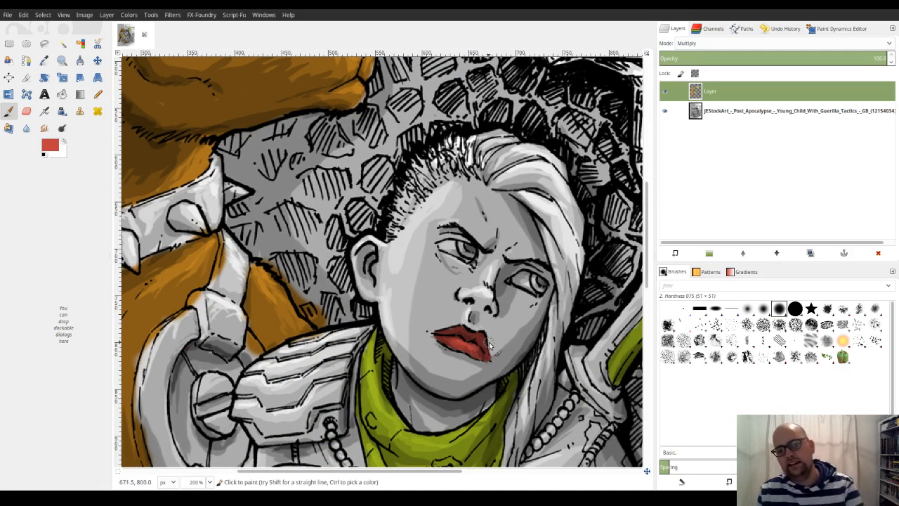
{"action": "key", "text": "ctrl+z"}
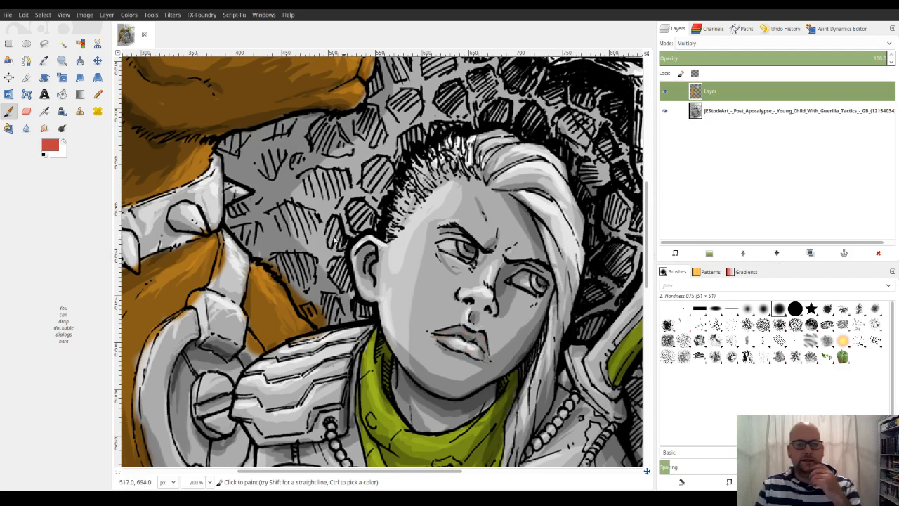
- Paint the dog's iris red
{"action": "left_click_drag", "start_coordinate": [201, 118], "coordinate": [393, 308]}
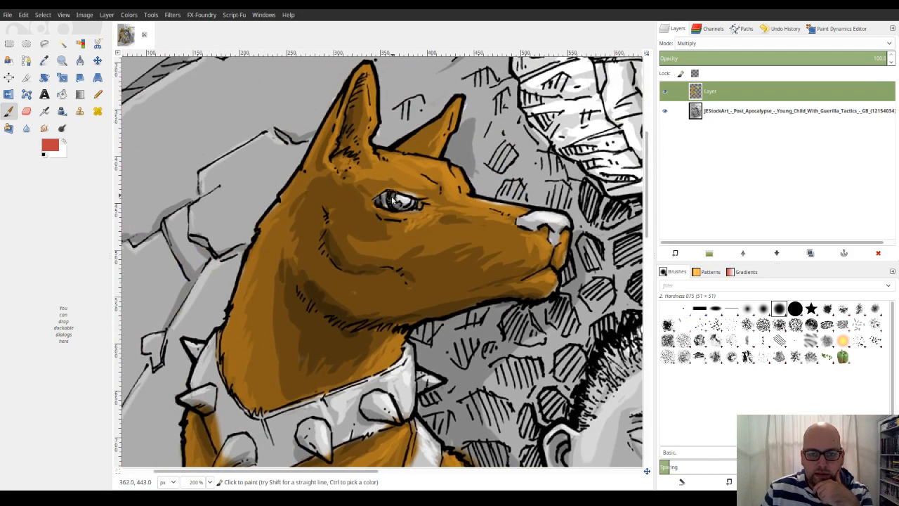
{"action": "left_click_drag", "start_coordinate": [397, 205], "coordinate": [406, 210]}
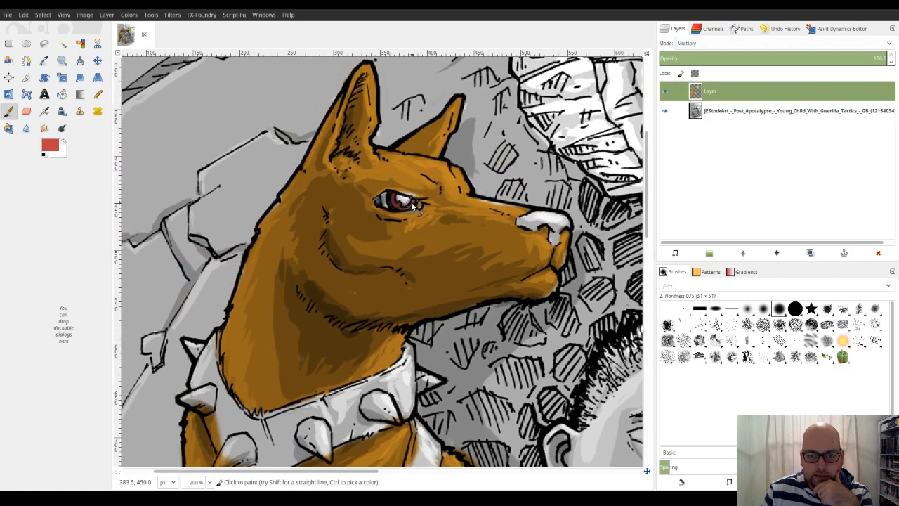
- Switch the foreground colour to light blue and paint both irises of the child's eyes
{"action": "left_click_drag", "start_coordinate": [550, 337], "coordinate": [264, 175]}
{"action": "left_click_drag", "start_coordinate": [302, 150], "coordinate": [294, 145]}
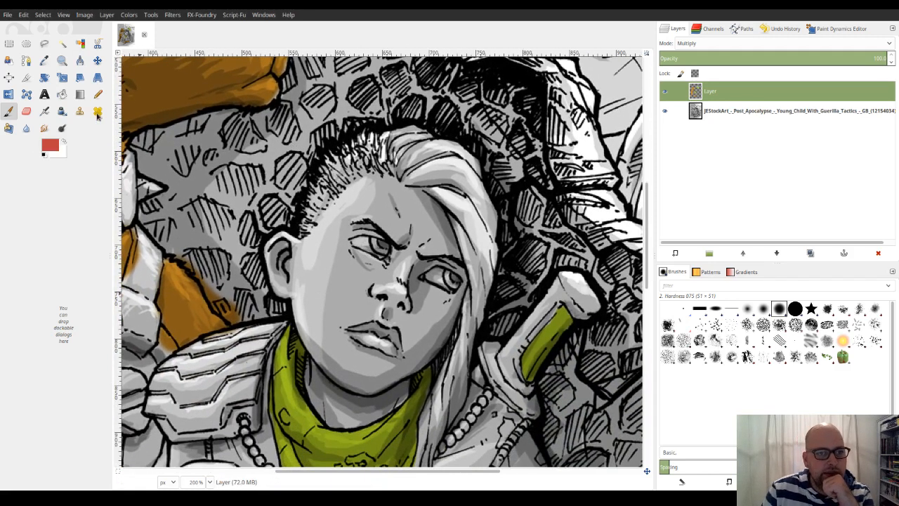
{"action": "left_click", "coordinate": [131, 131]}
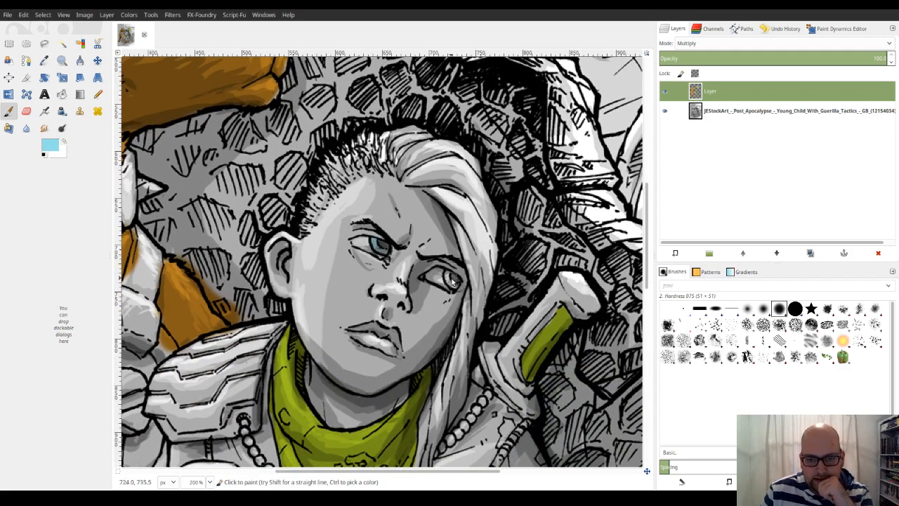
{"action": "left_click_drag", "start_coordinate": [447, 279], "coordinate": [450, 278]}
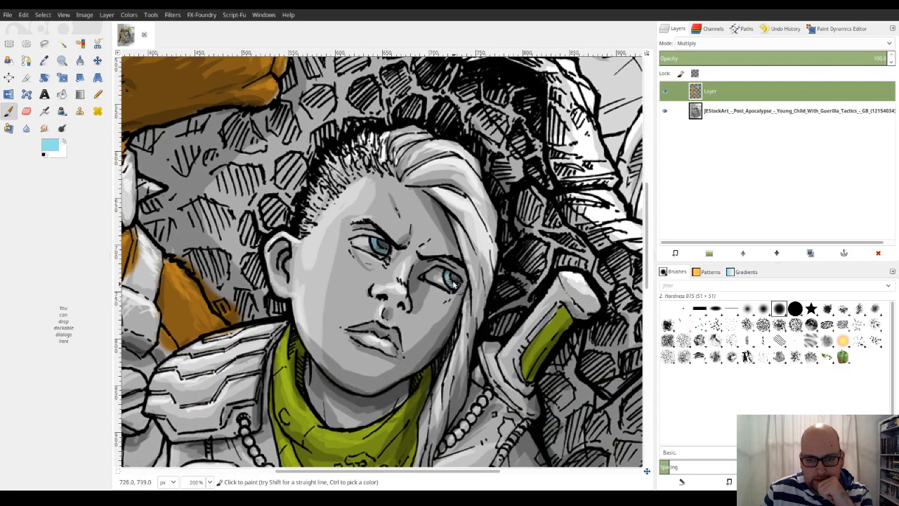
- Set the foreground colour to dark golden brown and paint the child's ear, cheek, neck, chin and the skin around the lips
{"action": "left_click", "coordinate": [83, 112]}
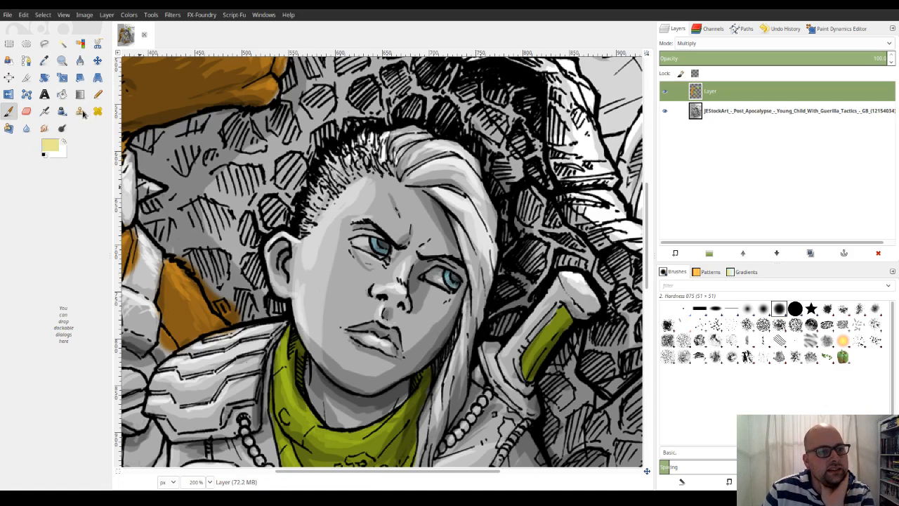
{"action": "left_click", "coordinate": [44, 45]}
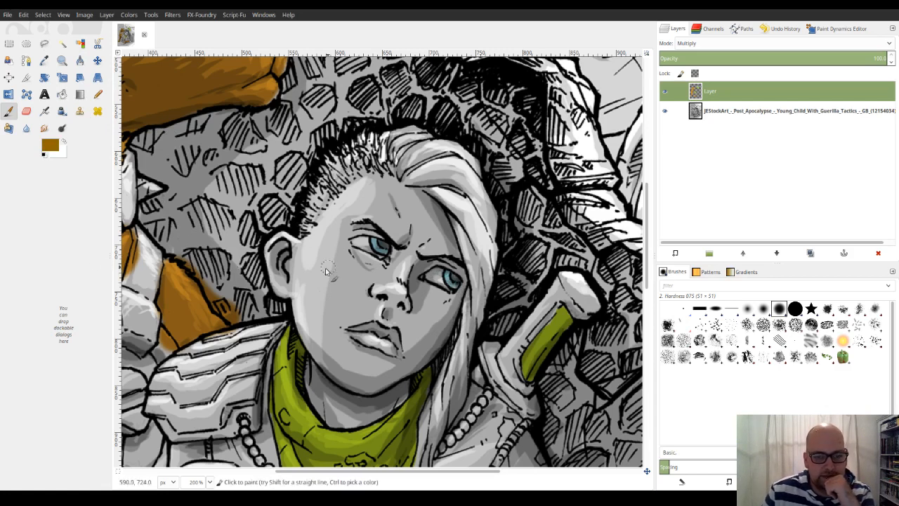
{"action": "mouse_move", "coordinate": [325, 244]}
{"action": "left_mouse_down"}
{"action": "mouse_move", "coordinate": [307, 286]}
{"action": "mouse_move", "coordinate": [328, 309]}
{"action": "mouse_move", "coordinate": [342, 276]}
{"action": "mouse_move", "coordinate": [338, 282]}
{"action": "mouse_move", "coordinate": [337, 224]}
{"action": "mouse_move", "coordinate": [314, 252]}
{"action": "mouse_move", "coordinate": [315, 238]}
{"action": "mouse_move", "coordinate": [296, 258]}
{"action": "mouse_move", "coordinate": [286, 241]}
{"action": "mouse_move", "coordinate": [290, 246]}
{"action": "mouse_move", "coordinate": [272, 254]}
{"action": "mouse_move", "coordinate": [279, 287]}
{"action": "mouse_move", "coordinate": [277, 277]}
{"action": "mouse_move", "coordinate": [303, 300]}
{"action": "mouse_move", "coordinate": [292, 291]}
{"action": "mouse_move", "coordinate": [310, 266]}
{"action": "mouse_move", "coordinate": [334, 331]}
{"action": "mouse_move", "coordinate": [318, 329]}
{"action": "mouse_move", "coordinate": [282, 287]}
{"action": "mouse_move", "coordinate": [304, 292]}
{"action": "mouse_move", "coordinate": [308, 331]}
{"action": "mouse_move", "coordinate": [297, 308]}
{"action": "mouse_move", "coordinate": [335, 356]}
{"action": "mouse_move", "coordinate": [321, 352]}
{"action": "mouse_move", "coordinate": [311, 340]}
{"action": "mouse_move", "coordinate": [348, 357]}
{"action": "mouse_move", "coordinate": [337, 340]}
{"action": "mouse_move", "coordinate": [382, 359]}
{"action": "mouse_move", "coordinate": [409, 315]}
{"action": "mouse_move", "coordinate": [405, 346]}
{"action": "mouse_move", "coordinate": [398, 320]}
{"action": "mouse_move", "coordinate": [352, 321]}
{"action": "left_mouse_up"}
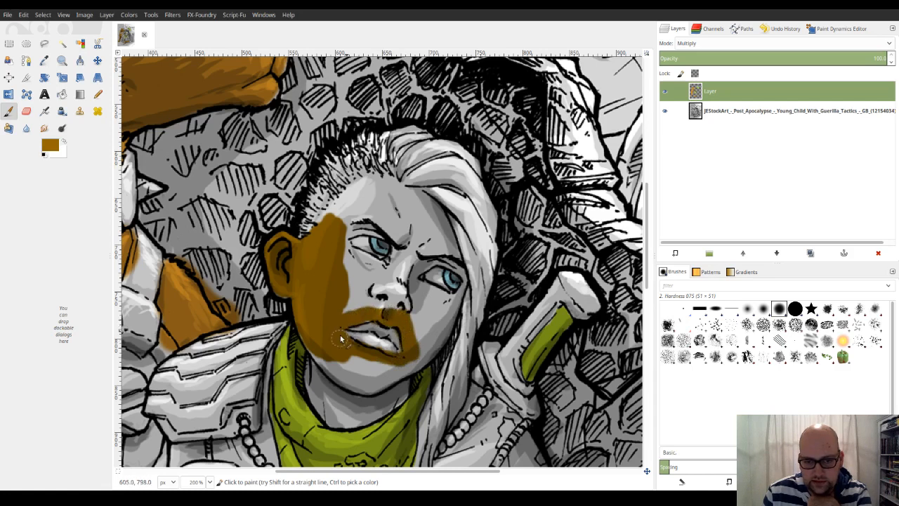
{"action": "mouse_move", "coordinate": [350, 359]}
{"action": "left_mouse_down"}
{"action": "mouse_move", "coordinate": [318, 351]}
{"action": "mouse_move", "coordinate": [306, 328]}
{"action": "mouse_move", "coordinate": [328, 366]}
{"action": "mouse_move", "coordinate": [317, 384]}
{"action": "mouse_move", "coordinate": [314, 369]}
{"action": "mouse_move", "coordinate": [313, 392]}
{"action": "mouse_move", "coordinate": [328, 412]}
{"action": "mouse_move", "coordinate": [345, 391]}
{"action": "mouse_move", "coordinate": [329, 384]}
{"action": "mouse_move", "coordinate": [324, 415]}
{"action": "mouse_move", "coordinate": [310, 377]}
{"action": "mouse_move", "coordinate": [329, 416]}
{"action": "mouse_move", "coordinate": [383, 412]}
{"action": "mouse_move", "coordinate": [341, 423]}
{"action": "mouse_move", "coordinate": [367, 419]}
{"action": "mouse_move", "coordinate": [372, 405]}
{"action": "mouse_move", "coordinate": [346, 401]}
{"action": "left_mouse_up"}
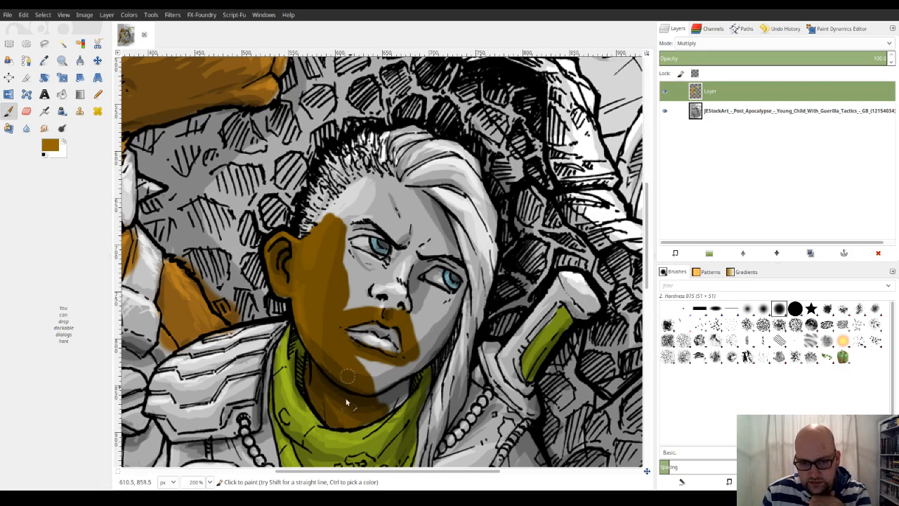
{"action": "mouse_move", "coordinate": [365, 366]}
{"action": "left_mouse_down"}
{"action": "mouse_move", "coordinate": [379, 364]}
{"action": "mouse_move", "coordinate": [397, 380]}
{"action": "mouse_move", "coordinate": [391, 372]}
{"action": "mouse_move", "coordinate": [421, 356]}
{"action": "mouse_move", "coordinate": [394, 386]}
{"action": "mouse_move", "coordinate": [401, 397]}
{"action": "mouse_move", "coordinate": [382, 407]}
{"action": "mouse_move", "coordinate": [382, 379]}
{"action": "mouse_move", "coordinate": [389, 399]}
{"action": "mouse_move", "coordinate": [351, 375]}
{"action": "left_mouse_up"}
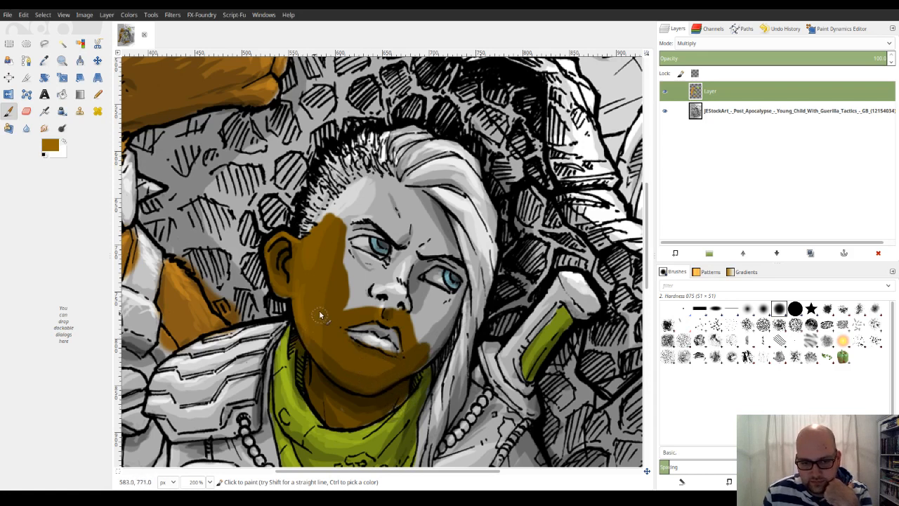
{"action": "key", "text": "ctrl+z"}
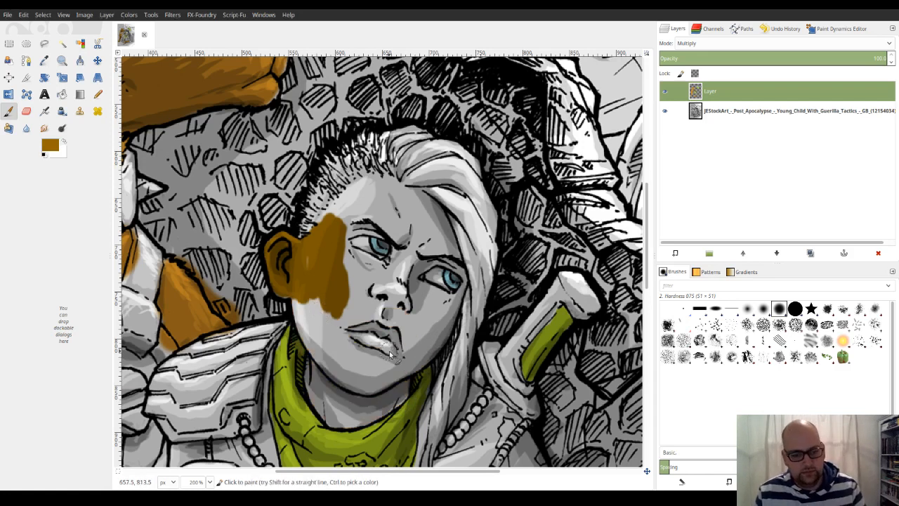
{"action": "left_click", "coordinate": [27, 15]}
{"action": "left_click", "coordinate": [42, 42]}
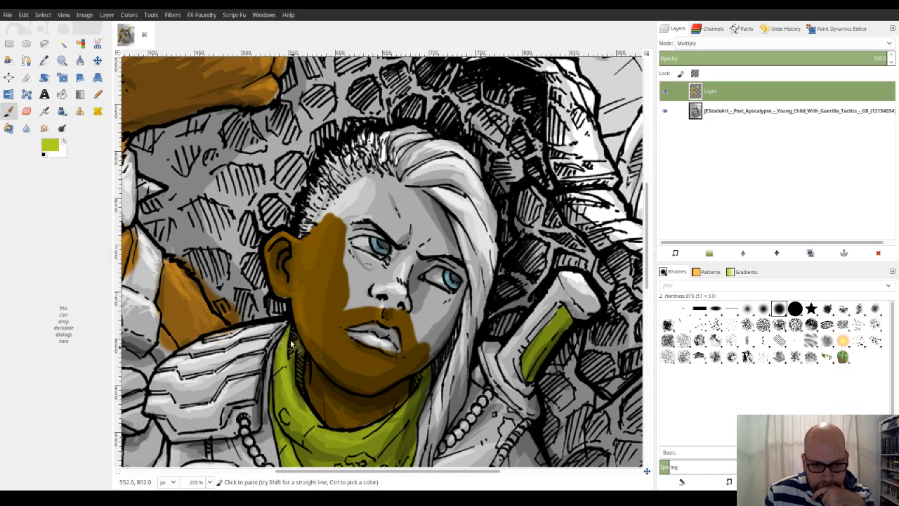
- Sample the dark golden brown skin colour and paint the rest of the child's face: nose, forehead, far cheek and the skin around both eyes
{"action": "left_click", "coordinate": [323, 228], "text": "ctrl"}
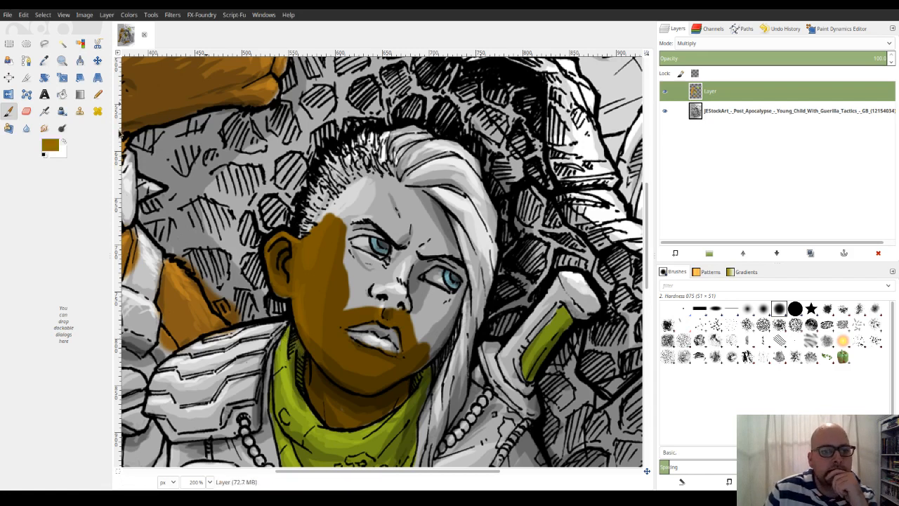
{"action": "mouse_move", "coordinate": [398, 291]}
{"action": "left_mouse_down"}
{"action": "mouse_move", "coordinate": [399, 281]}
{"action": "mouse_move", "coordinate": [395, 308]}
{"action": "mouse_move", "coordinate": [410, 255]}
{"action": "mouse_move", "coordinate": [405, 243]}
{"action": "mouse_move", "coordinate": [396, 269]}
{"action": "mouse_move", "coordinate": [403, 243]}
{"action": "mouse_move", "coordinate": [395, 188]}
{"action": "mouse_move", "coordinate": [392, 198]}
{"action": "mouse_move", "coordinate": [375, 180]}
{"action": "mouse_move", "coordinate": [368, 196]}
{"action": "mouse_move", "coordinate": [357, 194]}
{"action": "mouse_move", "coordinate": [334, 218]}
{"action": "mouse_move", "coordinate": [392, 230]}
{"action": "mouse_move", "coordinate": [388, 204]}
{"action": "left_mouse_up"}
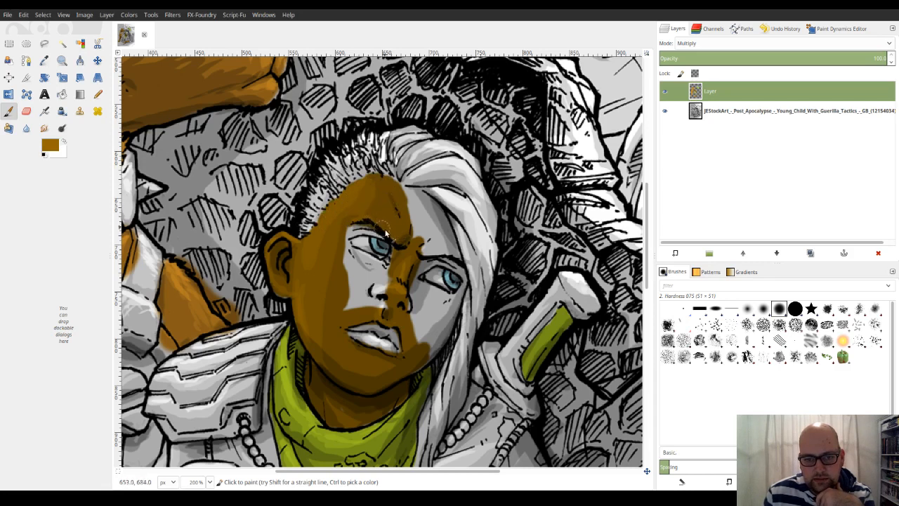
{"action": "mouse_move", "coordinate": [383, 233]}
{"action": "left_mouse_down"}
{"action": "mouse_move", "coordinate": [354, 225]}
{"action": "mouse_move", "coordinate": [359, 232]}
{"action": "mouse_move", "coordinate": [340, 245]}
{"action": "mouse_move", "coordinate": [383, 272]}
{"action": "mouse_move", "coordinate": [398, 265]}
{"action": "mouse_move", "coordinate": [355, 311]}
{"action": "mouse_move", "coordinate": [360, 278]}
{"action": "mouse_move", "coordinate": [371, 273]}
{"action": "mouse_move", "coordinate": [374, 289]}
{"action": "mouse_move", "coordinate": [413, 327]}
{"action": "left_mouse_up"}
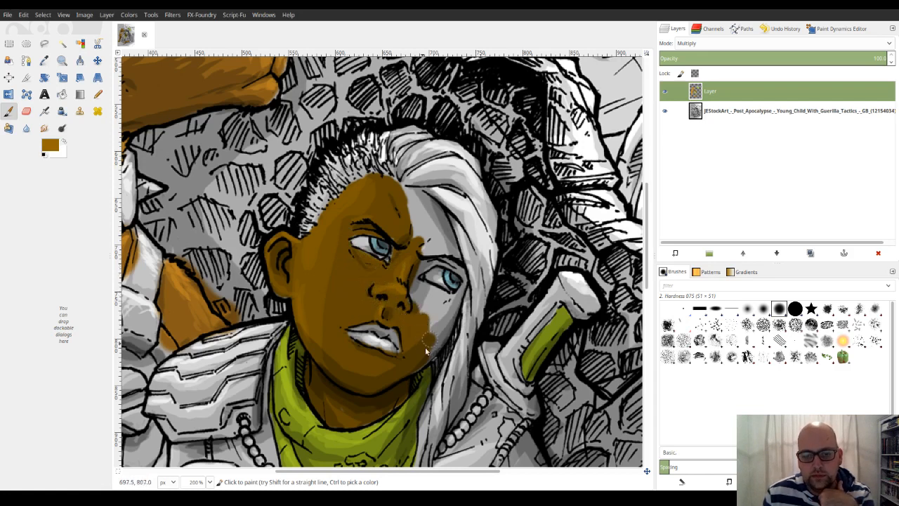
{"action": "left_click_drag", "start_coordinate": [414, 365], "coordinate": [445, 319]}
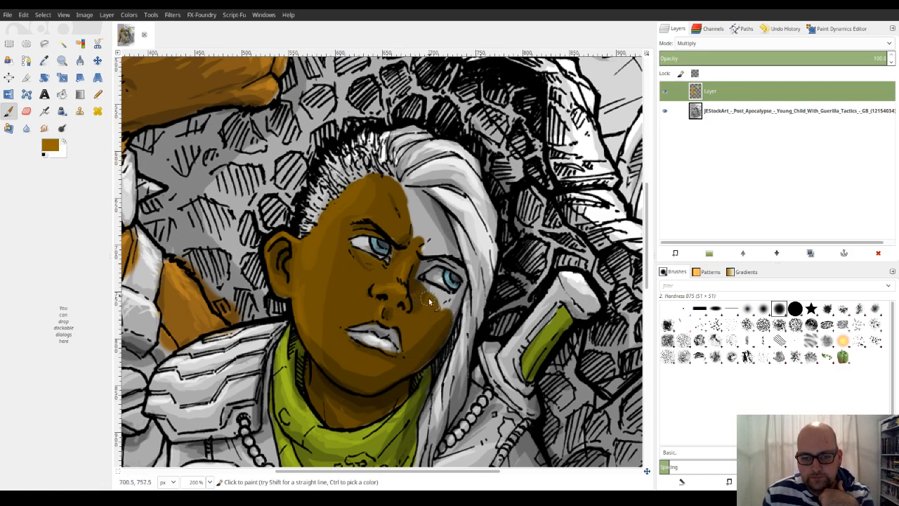
{"action": "mouse_move", "coordinate": [431, 294]}
{"action": "left_mouse_down"}
{"action": "mouse_move", "coordinate": [446, 308]}
{"action": "mouse_move", "coordinate": [444, 331]}
{"action": "mouse_move", "coordinate": [413, 371]}
{"action": "mouse_move", "coordinate": [412, 358]}
{"action": "left_mouse_up"}
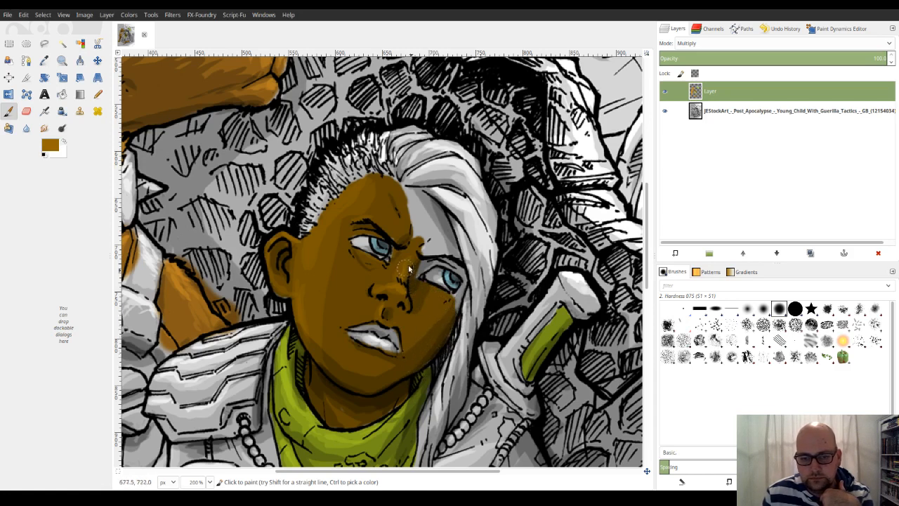
{"action": "mouse_move", "coordinate": [411, 276]}
{"action": "left_mouse_down"}
{"action": "mouse_move", "coordinate": [440, 253]}
{"action": "mouse_move", "coordinate": [412, 280]}
{"action": "mouse_move", "coordinate": [411, 212]}
{"action": "mouse_move", "coordinate": [399, 190]}
{"action": "mouse_move", "coordinate": [437, 209]}
{"action": "mouse_move", "coordinate": [446, 250]}
{"action": "mouse_move", "coordinate": [460, 266]}
{"action": "mouse_move", "coordinate": [458, 253]}
{"action": "mouse_move", "coordinate": [431, 240]}
{"action": "mouse_move", "coordinate": [401, 241]}
{"action": "mouse_move", "coordinate": [397, 263]}
{"action": "mouse_move", "coordinate": [430, 248]}
{"action": "mouse_move", "coordinate": [442, 209]}
{"action": "mouse_move", "coordinate": [447, 260]}
{"action": "left_mouse_up"}
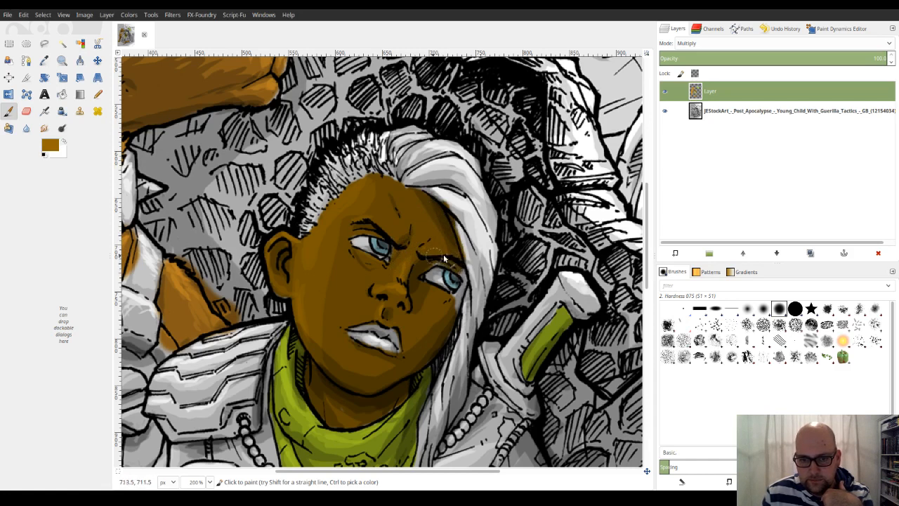
{"action": "mouse_move", "coordinate": [441, 260]}
{"action": "left_mouse_down"}
{"action": "mouse_move", "coordinate": [477, 292]}
{"action": "mouse_move", "coordinate": [469, 302]}
{"action": "mouse_move", "coordinate": [467, 290]}
{"action": "mouse_move", "coordinate": [454, 307]}
{"action": "mouse_move", "coordinate": [476, 261]}
{"action": "mouse_move", "coordinate": [453, 210]}
{"action": "left_mouse_up"}
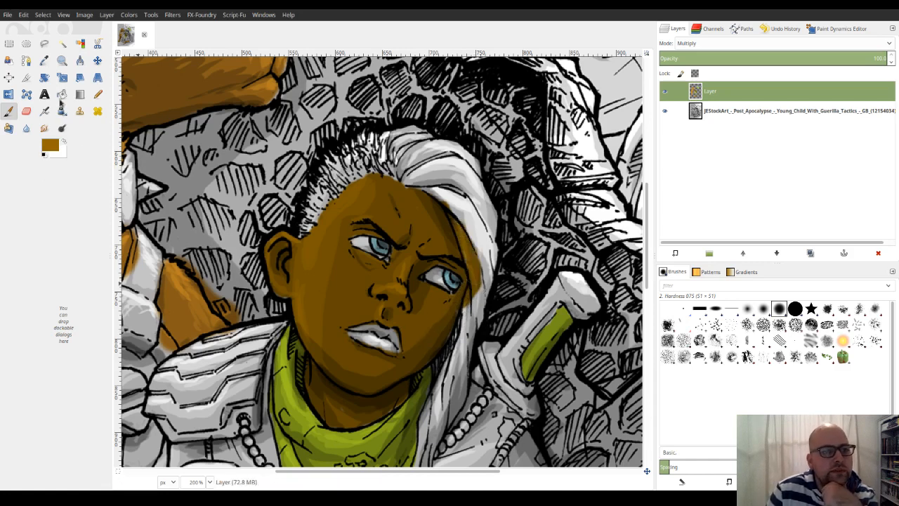
- Set the foreground to a lighter golden brown and paint the child's upper and lower lips out to their corners
{"action": "left_click_drag", "start_coordinate": [48, 47], "coordinate": [57, 59]}
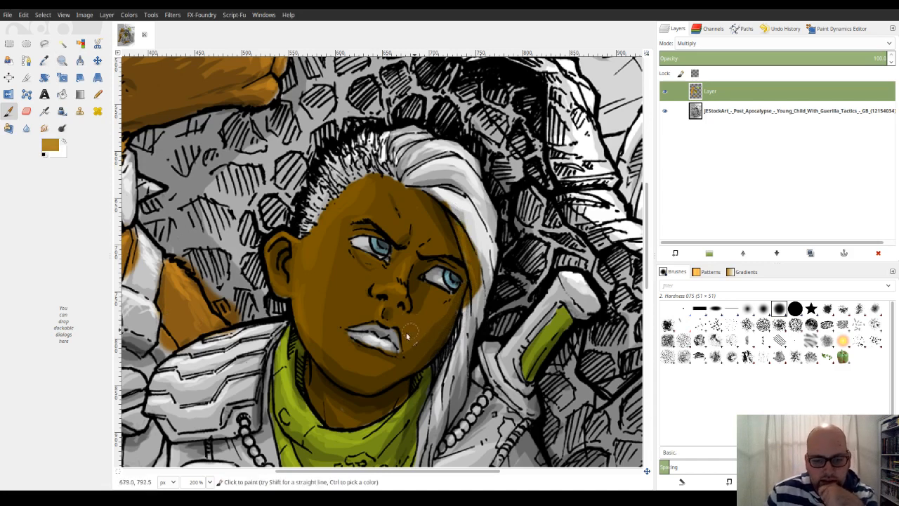
{"action": "mouse_move", "coordinate": [388, 340]}
{"action": "left_mouse_down"}
{"action": "mouse_move", "coordinate": [369, 336]}
{"action": "mouse_move", "coordinate": [379, 337]}
{"action": "left_mouse_up"}
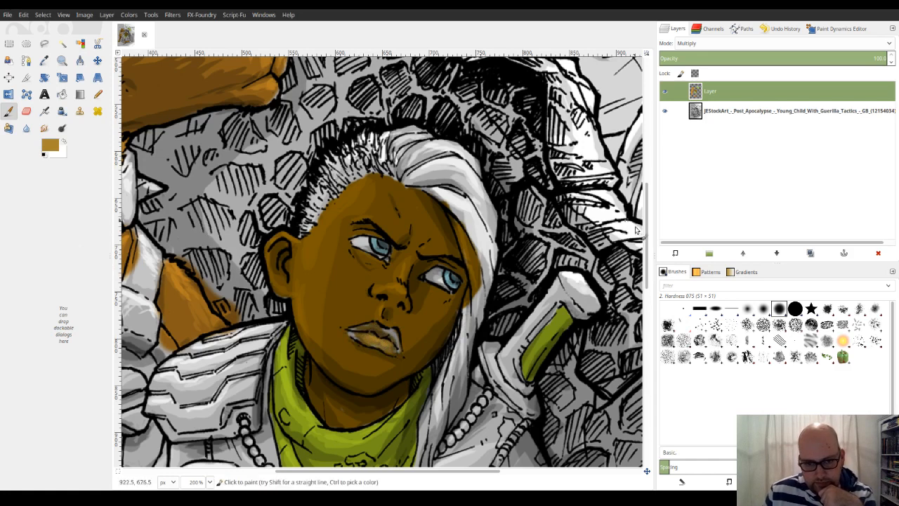
{"action": "scroll", "coordinate": [424, 319], "scroll_direction": "up", "scroll_amount": 3, "text": "ctrl"}
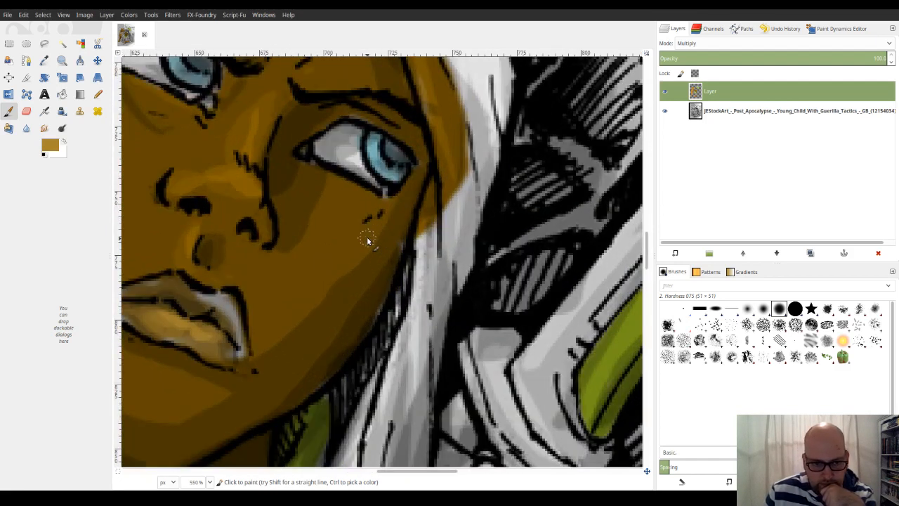
{"action": "mouse_move", "coordinate": [242, 283]}
{"action": "left_mouse_down"}
{"action": "mouse_move", "coordinate": [308, 295]}
{"action": "mouse_move", "coordinate": [453, 238]}
{"action": "left_mouse_up"}
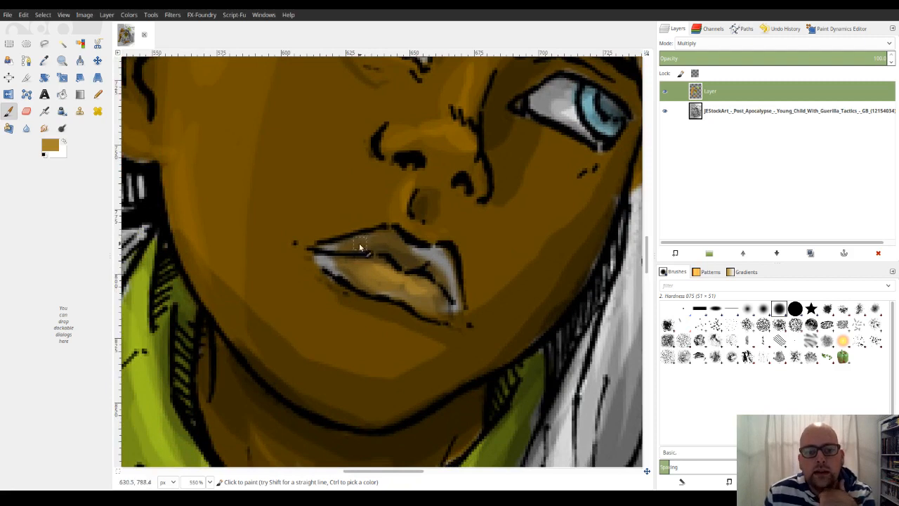
{"action": "mouse_move", "coordinate": [359, 247]}
{"action": "left_mouse_down"}
{"action": "mouse_move", "coordinate": [321, 263]}
{"action": "mouse_move", "coordinate": [337, 247]}
{"action": "mouse_move", "coordinate": [339, 273]}
{"action": "left_mouse_up"}
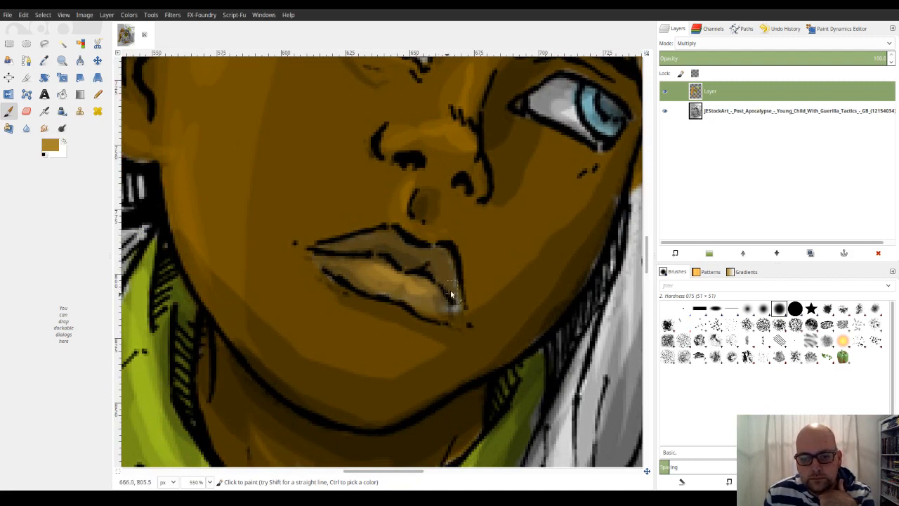
{"action": "left_click_drag", "start_coordinate": [452, 295], "coordinate": [447, 309]}
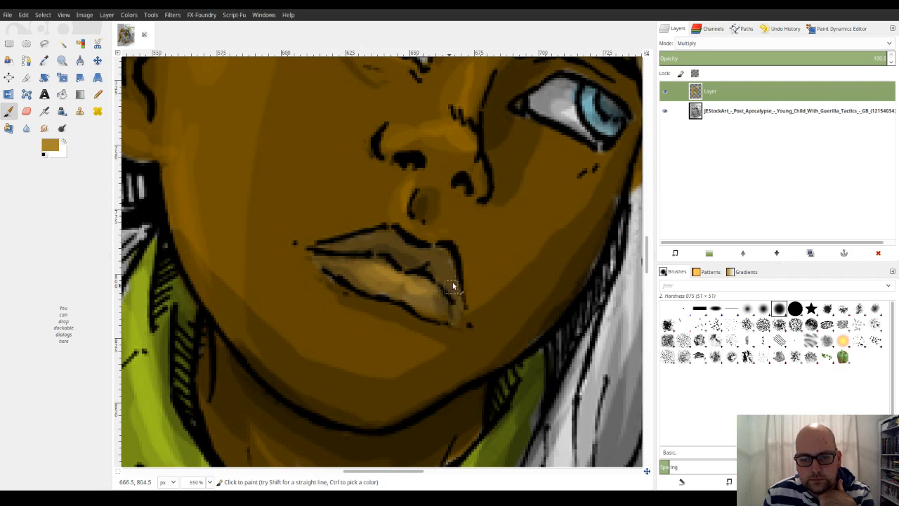
{"action": "mouse_move", "coordinate": [344, 280]}
{"action": "left_mouse_down"}
{"action": "mouse_move", "coordinate": [327, 271]}
{"action": "mouse_move", "coordinate": [337, 275]}
{"action": "mouse_move", "coordinate": [343, 266]}
{"action": "left_mouse_up"}
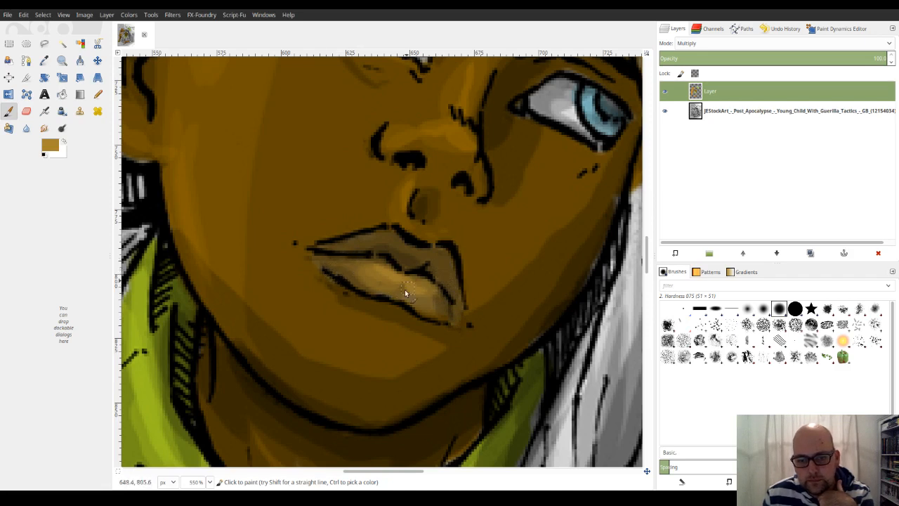
- Restore the dark golden brown skin colour and paint the child's four fingers on the hand beside the dog, leaving the fingernails unpainted
{"action": "scroll", "coordinate": [393, 266], "scroll_direction": "down", "scroll_amount": 6}
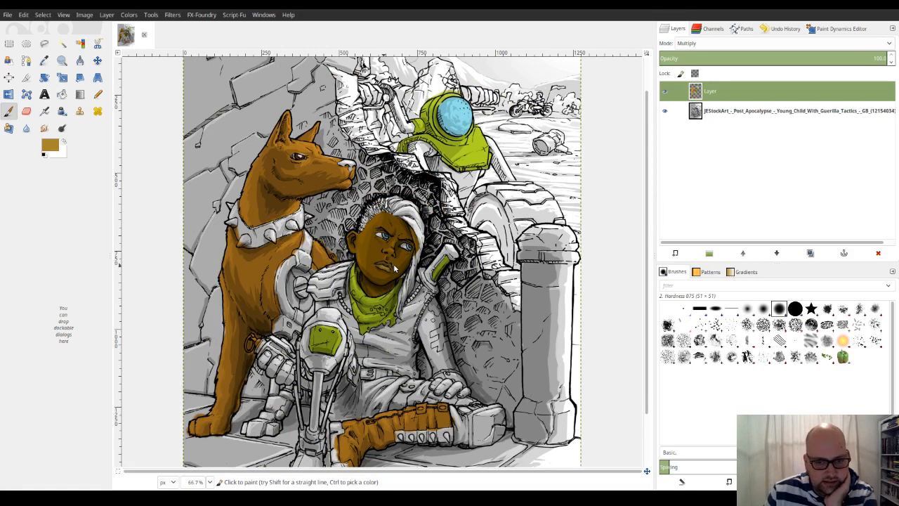
{"action": "scroll", "coordinate": [393, 264], "scroll_direction": "down", "scroll_amount": 5}
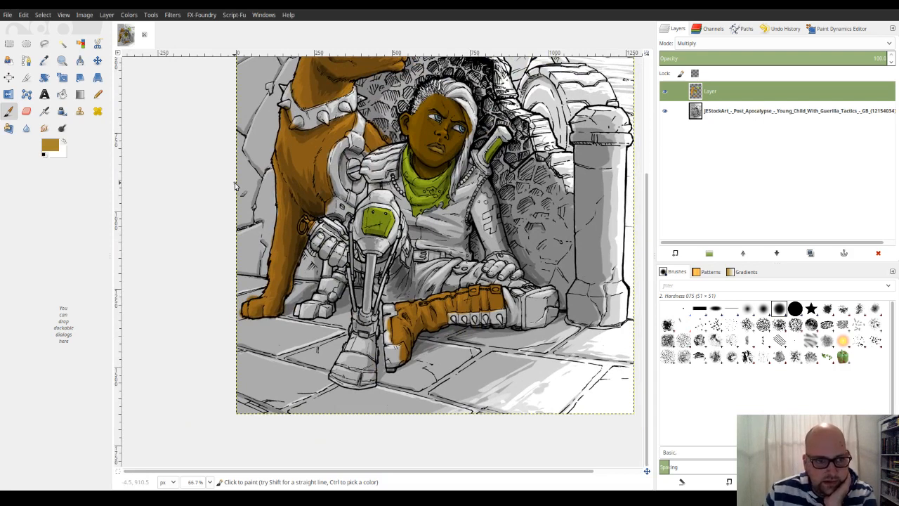
{"action": "left_click", "coordinate": [130, 132]}
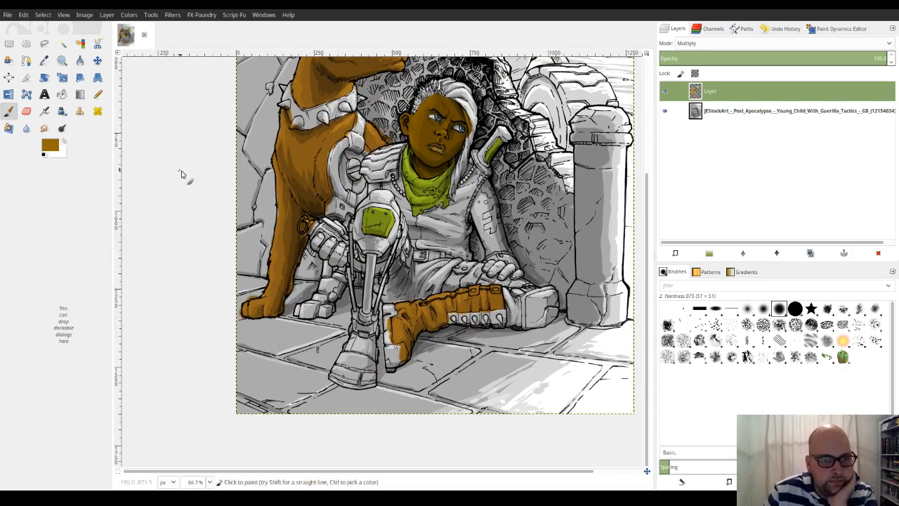
{"action": "scroll", "coordinate": [418, 218], "scroll_direction": "down", "scroll_amount": 2}
{"action": "scroll", "coordinate": [418, 218], "scroll_direction": "up", "scroll_amount": 4}
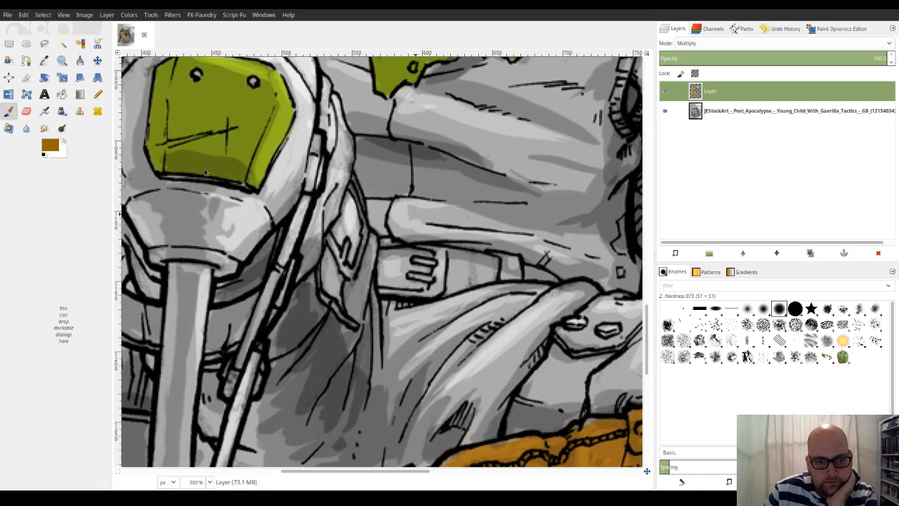
{"action": "left_click_drag", "start_coordinate": [205, 170], "coordinate": [539, 208]}
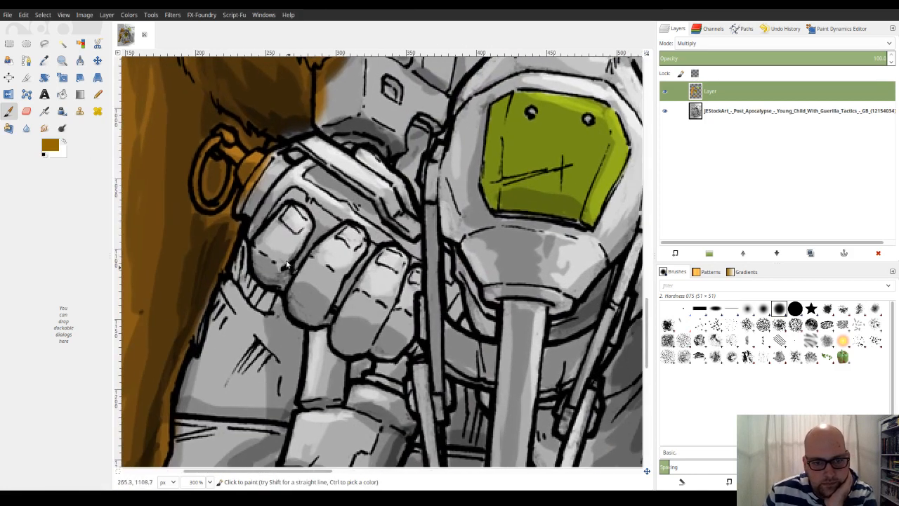
{"action": "mouse_move", "coordinate": [278, 243]}
{"action": "left_mouse_down"}
{"action": "mouse_move", "coordinate": [286, 211]}
{"action": "mouse_move", "coordinate": [277, 224]}
{"action": "mouse_move", "coordinate": [290, 235]}
{"action": "mouse_move", "coordinate": [303, 228]}
{"action": "mouse_move", "coordinate": [308, 236]}
{"action": "mouse_move", "coordinate": [311, 225]}
{"action": "mouse_move", "coordinate": [297, 208]}
{"action": "mouse_move", "coordinate": [293, 254]}
{"action": "mouse_move", "coordinate": [291, 242]}
{"action": "mouse_move", "coordinate": [269, 258]}
{"action": "mouse_move", "coordinate": [277, 238]}
{"action": "mouse_move", "coordinate": [257, 251]}
{"action": "mouse_move", "coordinate": [271, 230]}
{"action": "mouse_move", "coordinate": [257, 263]}
{"action": "mouse_move", "coordinate": [267, 268]}
{"action": "mouse_move", "coordinate": [270, 247]}
{"action": "mouse_move", "coordinate": [283, 270]}
{"action": "mouse_move", "coordinate": [307, 238]}
{"action": "mouse_move", "coordinate": [283, 248]}
{"action": "mouse_move", "coordinate": [269, 278]}
{"action": "mouse_move", "coordinate": [254, 267]}
{"action": "mouse_move", "coordinate": [265, 281]}
{"action": "mouse_move", "coordinate": [283, 267]}
{"action": "mouse_move", "coordinate": [290, 282]}
{"action": "mouse_move", "coordinate": [291, 256]}
{"action": "mouse_move", "coordinate": [266, 279]}
{"action": "mouse_move", "coordinate": [298, 284]}
{"action": "mouse_move", "coordinate": [316, 252]}
{"action": "mouse_move", "coordinate": [313, 283]}
{"action": "mouse_move", "coordinate": [294, 286]}
{"action": "mouse_move", "coordinate": [300, 317]}
{"action": "mouse_move", "coordinate": [319, 314]}
{"action": "mouse_move", "coordinate": [337, 326]}
{"action": "mouse_move", "coordinate": [329, 328]}
{"action": "mouse_move", "coordinate": [294, 309]}
{"action": "mouse_move", "coordinate": [309, 288]}
{"action": "mouse_move", "coordinate": [323, 288]}
{"action": "mouse_move", "coordinate": [327, 311]}
{"action": "mouse_move", "coordinate": [332, 276]}
{"action": "mouse_move", "coordinate": [366, 242]}
{"action": "mouse_move", "coordinate": [346, 231]}
{"action": "mouse_move", "coordinate": [324, 246]}
{"action": "mouse_move", "coordinate": [326, 256]}
{"action": "mouse_move", "coordinate": [353, 245]}
{"action": "mouse_move", "coordinate": [337, 274]}
{"action": "mouse_move", "coordinate": [356, 261]}
{"action": "mouse_move", "coordinate": [337, 287]}
{"action": "left_mouse_up"}
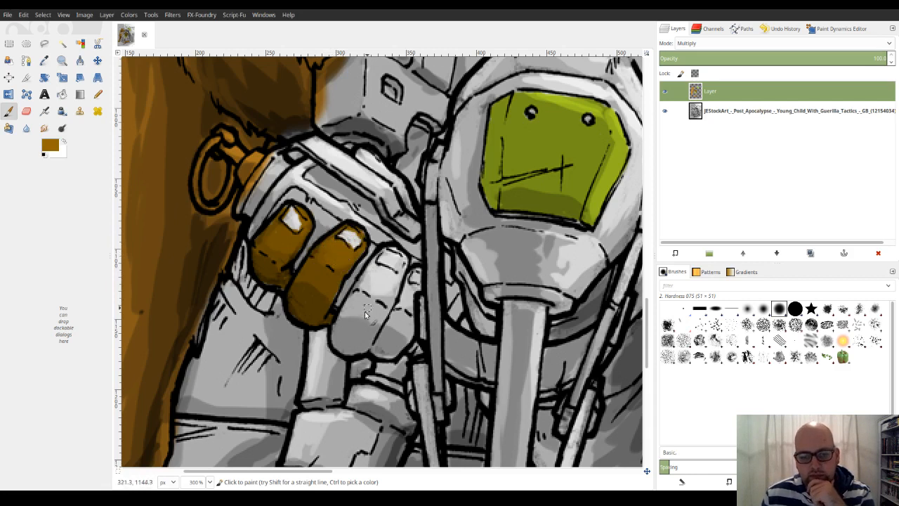
{"action": "mouse_move", "coordinate": [377, 297]}
{"action": "left_mouse_down"}
{"action": "mouse_move", "coordinate": [357, 316]}
{"action": "mouse_move", "coordinate": [371, 285]}
{"action": "mouse_move", "coordinate": [349, 307]}
{"action": "mouse_move", "coordinate": [348, 315]}
{"action": "mouse_move", "coordinate": [361, 306]}
{"action": "mouse_move", "coordinate": [358, 333]}
{"action": "mouse_move", "coordinate": [378, 310]}
{"action": "mouse_move", "coordinate": [365, 320]}
{"action": "mouse_move", "coordinate": [370, 342]}
{"action": "mouse_move", "coordinate": [395, 295]}
{"action": "mouse_move", "coordinate": [394, 273]}
{"action": "mouse_move", "coordinate": [386, 292]}
{"action": "mouse_move", "coordinate": [382, 275]}
{"action": "mouse_move", "coordinate": [369, 272]}
{"action": "mouse_move", "coordinate": [354, 305]}
{"action": "left_mouse_up"}
{"action": "mouse_move", "coordinate": [337, 336]}
{"action": "left_mouse_down"}
{"action": "mouse_move", "coordinate": [347, 350]}
{"action": "mouse_move", "coordinate": [357, 335]}
{"action": "mouse_move", "coordinate": [368, 342]}
{"action": "mouse_move", "coordinate": [406, 276]}
{"action": "mouse_move", "coordinate": [396, 283]}
{"action": "mouse_move", "coordinate": [406, 258]}
{"action": "mouse_move", "coordinate": [395, 250]}
{"action": "mouse_move", "coordinate": [371, 274]}
{"action": "left_mouse_up"}
{"action": "mouse_move", "coordinate": [385, 321]}
{"action": "left_mouse_down"}
{"action": "mouse_move", "coordinate": [421, 272]}
{"action": "mouse_move", "coordinate": [406, 288]}
{"action": "mouse_move", "coordinate": [419, 291]}
{"action": "mouse_move", "coordinate": [403, 300]}
{"action": "mouse_move", "coordinate": [415, 305]}
{"action": "mouse_move", "coordinate": [409, 329]}
{"action": "mouse_move", "coordinate": [406, 304]}
{"action": "mouse_move", "coordinate": [392, 313]}
{"action": "mouse_move", "coordinate": [381, 306]}
{"action": "mouse_move", "coordinate": [380, 335]}
{"action": "mouse_move", "coordinate": [361, 351]}
{"action": "mouse_move", "coordinate": [387, 341]}
{"action": "mouse_move", "coordinate": [397, 313]}
{"action": "mouse_move", "coordinate": [411, 335]}
{"action": "mouse_move", "coordinate": [396, 354]}
{"action": "mouse_move", "coordinate": [410, 341]}
{"action": "mouse_move", "coordinate": [394, 335]}
{"action": "mouse_move", "coordinate": [376, 348]}
{"action": "mouse_move", "coordinate": [392, 355]}
{"action": "mouse_move", "coordinate": [409, 338]}
{"action": "mouse_move", "coordinate": [383, 355]}
{"action": "mouse_move", "coordinate": [411, 323]}
{"action": "left_mouse_up"}
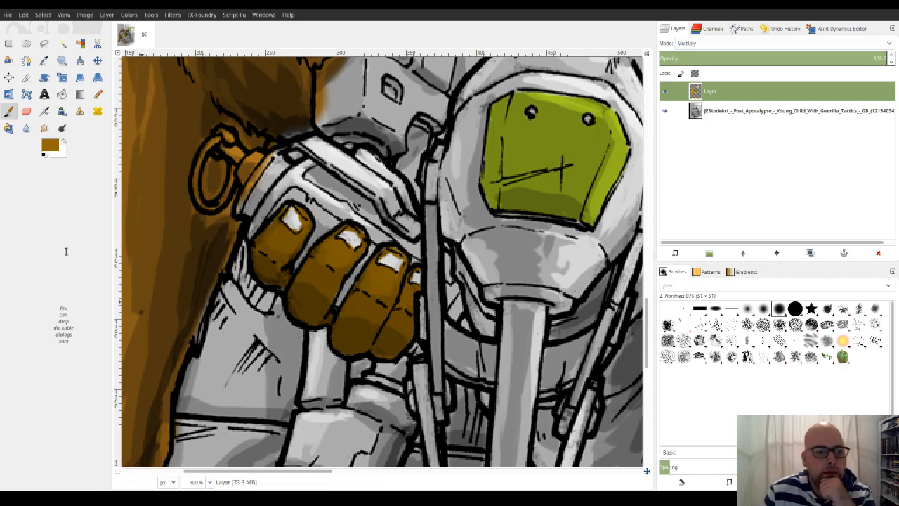
- Switch the foreground back to the lighter golden brown and paint the four fingernails of the hand beside the dog
{"action": "left_click", "coordinate": [149, 136], "text": "ctrl"}
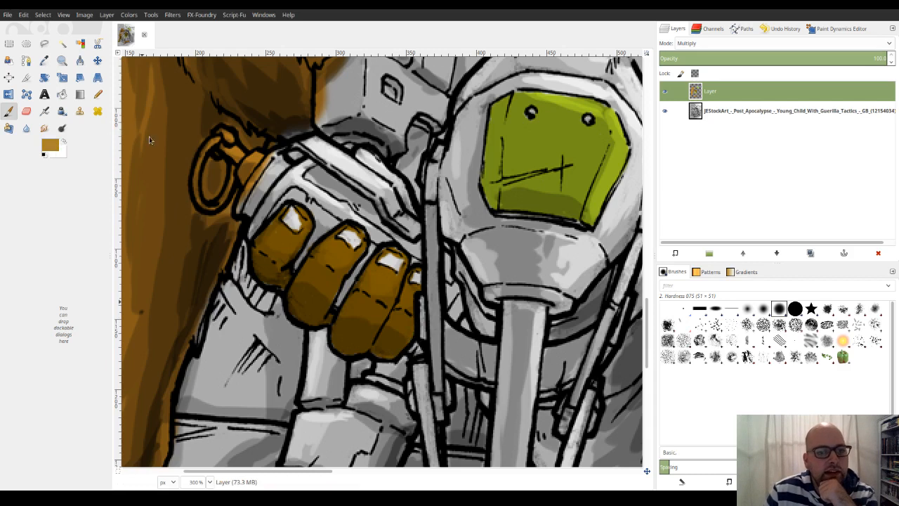
{"action": "mouse_move", "coordinate": [289, 219]}
{"action": "left_mouse_down"}
{"action": "mouse_move", "coordinate": [299, 217]}
{"action": "mouse_move", "coordinate": [301, 230]}
{"action": "mouse_move", "coordinate": [295, 219]}
{"action": "left_mouse_up"}
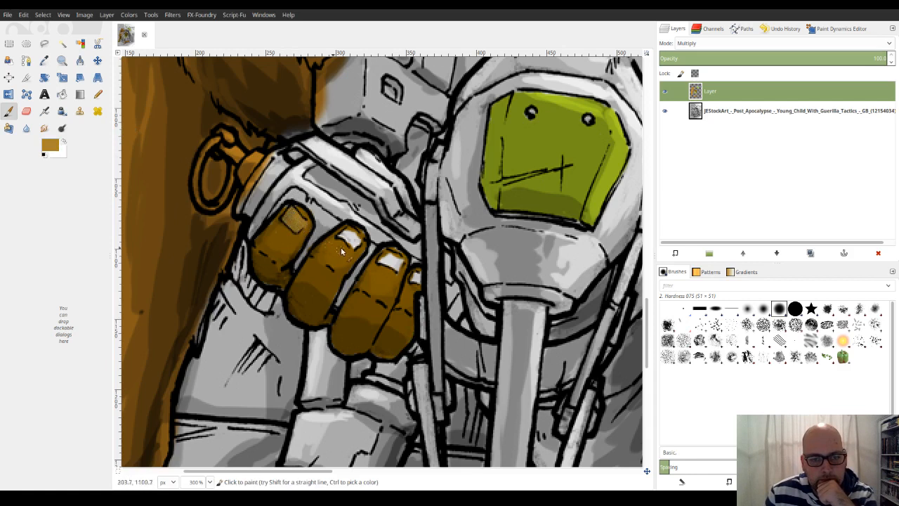
{"action": "mouse_move", "coordinate": [343, 247]}
{"action": "left_mouse_down"}
{"action": "mouse_move", "coordinate": [391, 280]}
{"action": "mouse_move", "coordinate": [397, 262]}
{"action": "mouse_move", "coordinate": [388, 254]}
{"action": "mouse_move", "coordinate": [380, 259]}
{"action": "mouse_move", "coordinate": [418, 288]}
{"action": "mouse_move", "coordinate": [418, 277]}
{"action": "mouse_move", "coordinate": [395, 266]}
{"action": "left_mouse_up"}
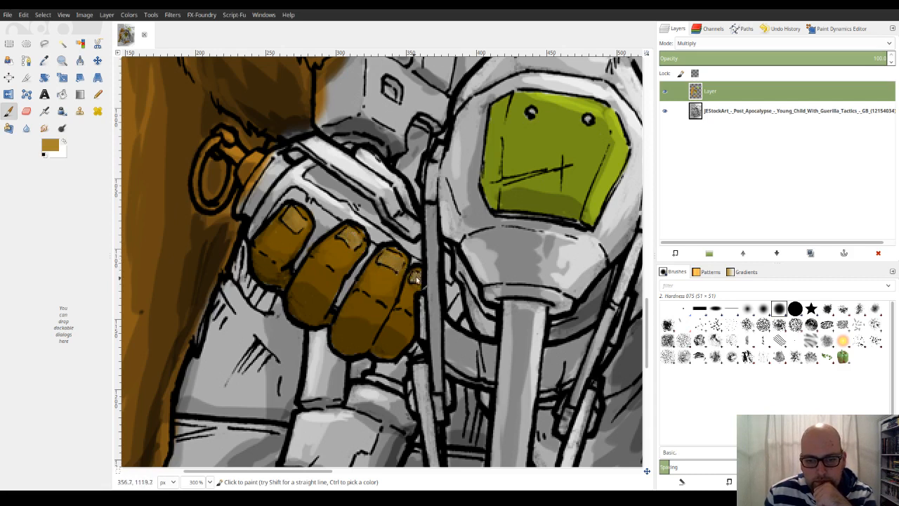
{"action": "scroll", "coordinate": [416, 279], "scroll_direction": "down", "scroll_amount": 4}
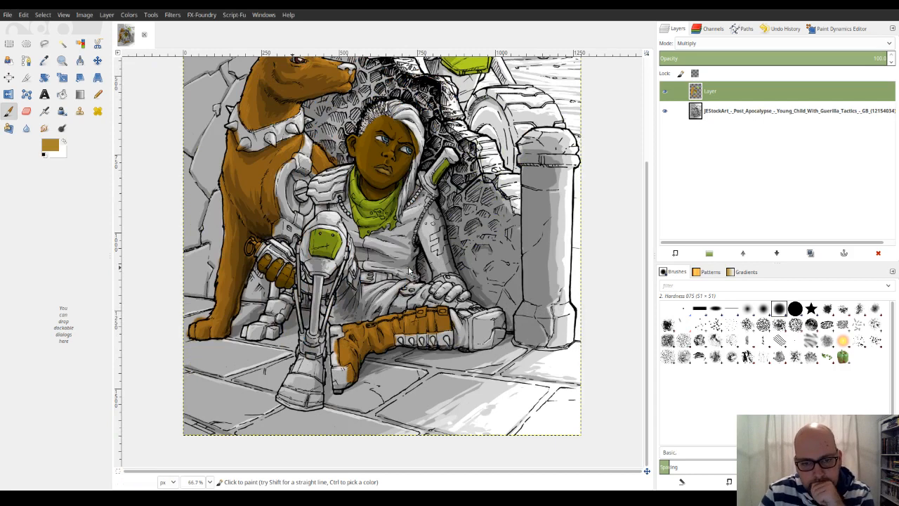
{"action": "scroll", "coordinate": [409, 270], "scroll_direction": "down", "scroll_amount": 1}
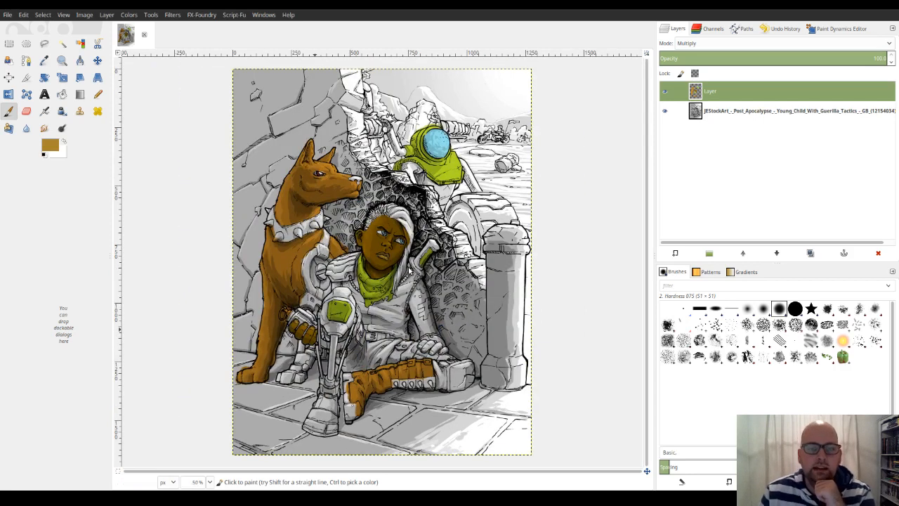